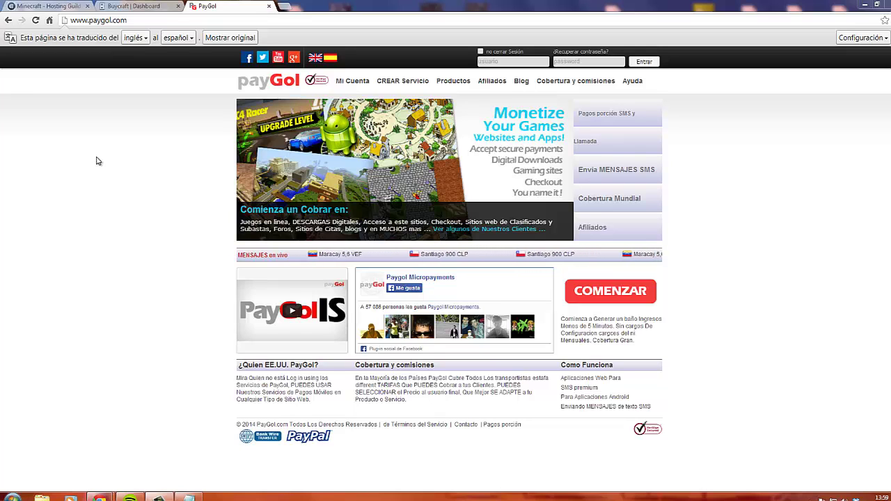
Look over the PayGol and Enjin tabs, then open the Buycraft webstore's General settings
left_click(128, 9)
key("ctrl+shift+Tab")
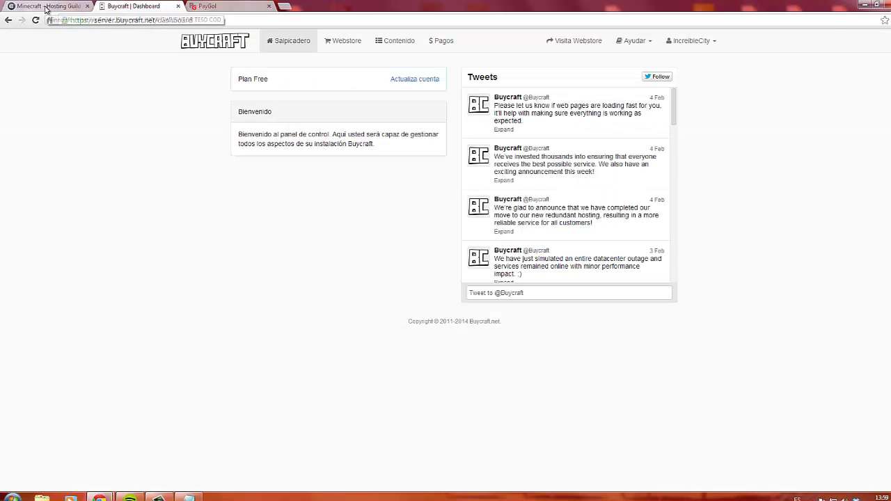
left_click(202, 7)
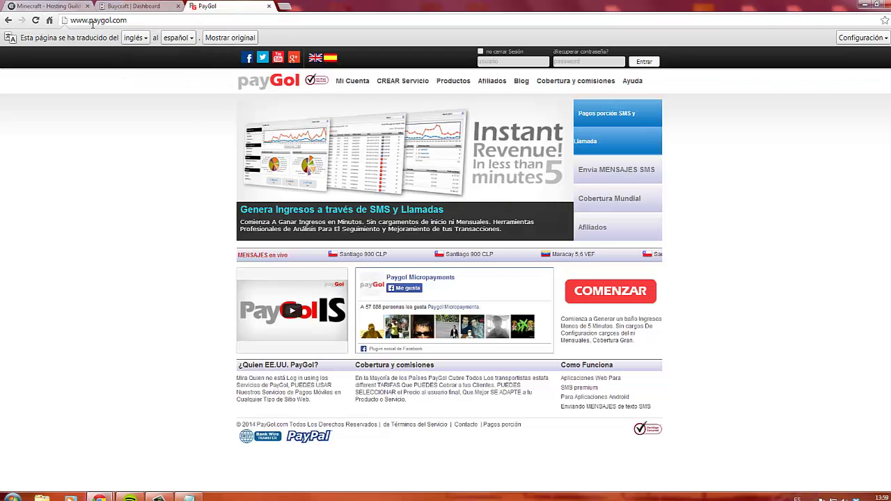
left_click(61, 6)
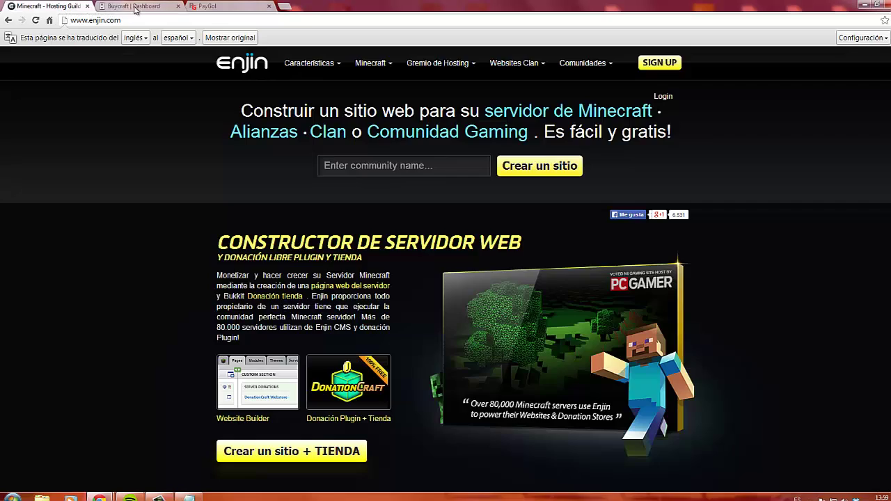
left_click(134, 6)
left_click(346, 42)
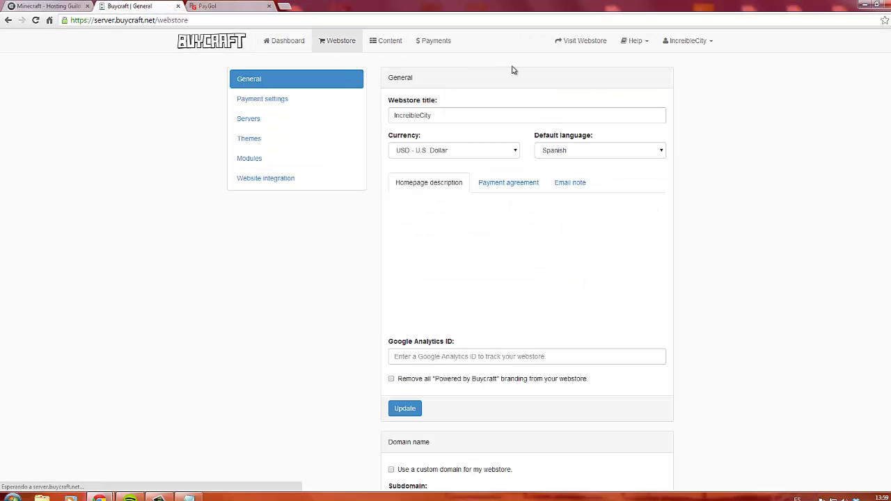
Open the webstore's payment settings and browse the list of addable gateways
left_click(281, 102)
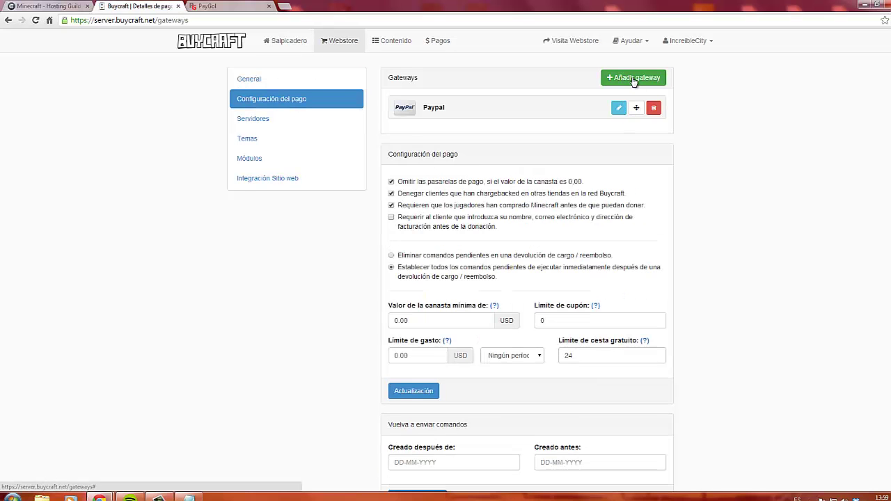
left_click(635, 78)
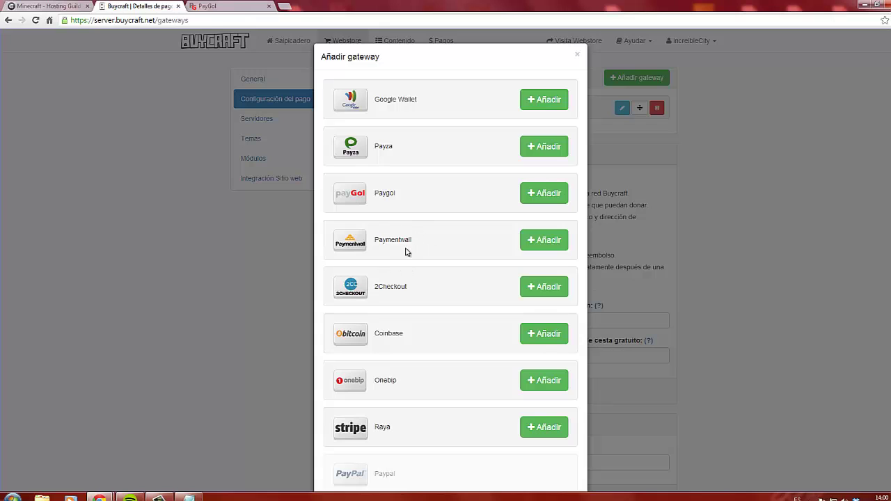
scroll(438, 280, "down", 1)
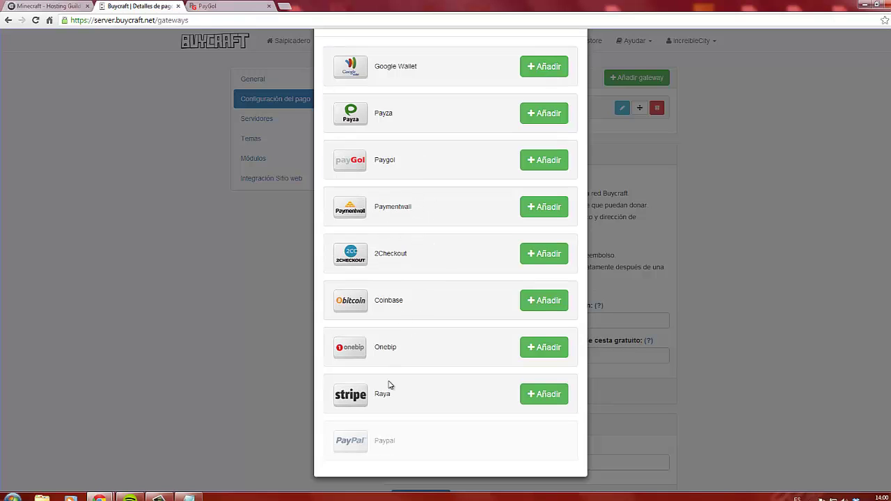
scroll(418, 247, "up", 1)
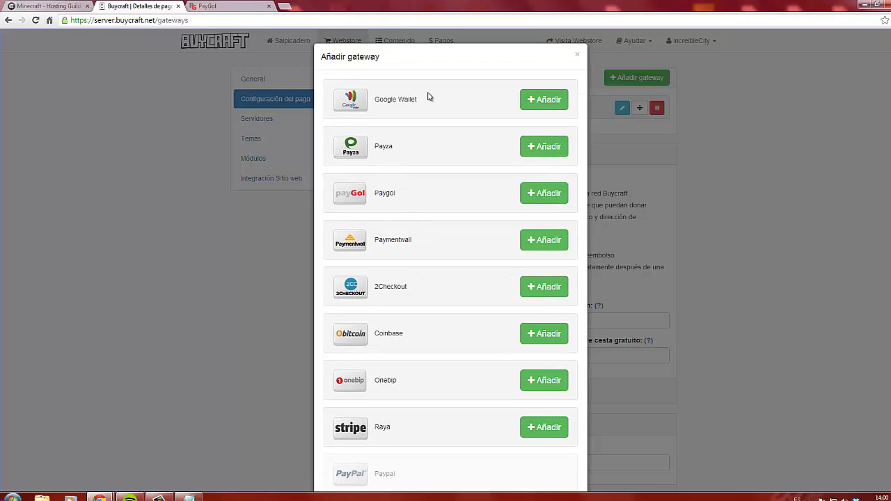
Try adding Google Wallet, then close the gateway list, leaving Paypal the only gateway
left_click(528, 104)
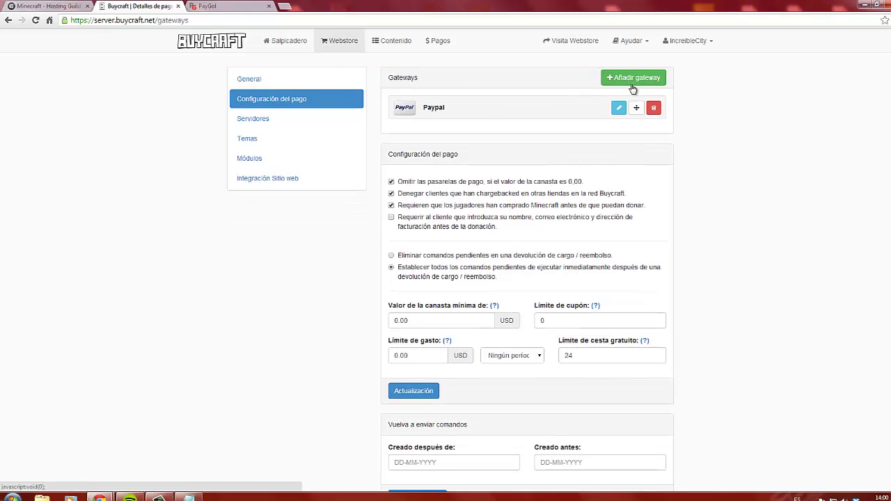
left_click(635, 80)
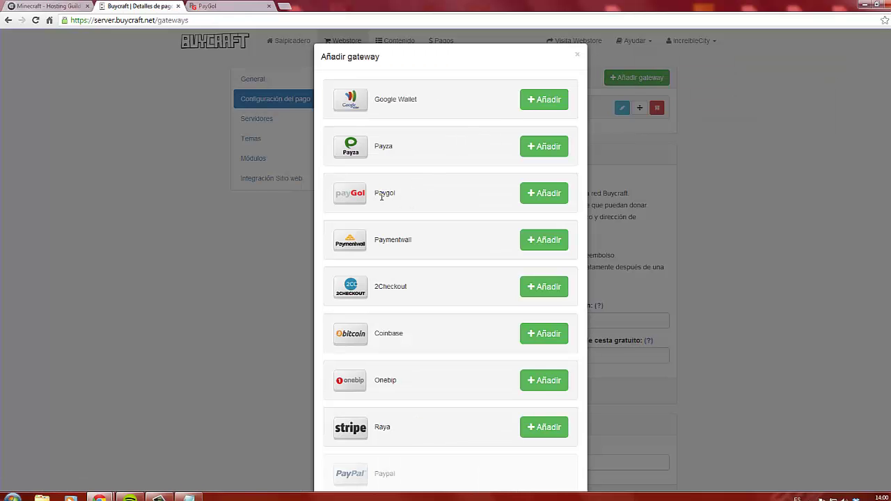
left_click(578, 58)
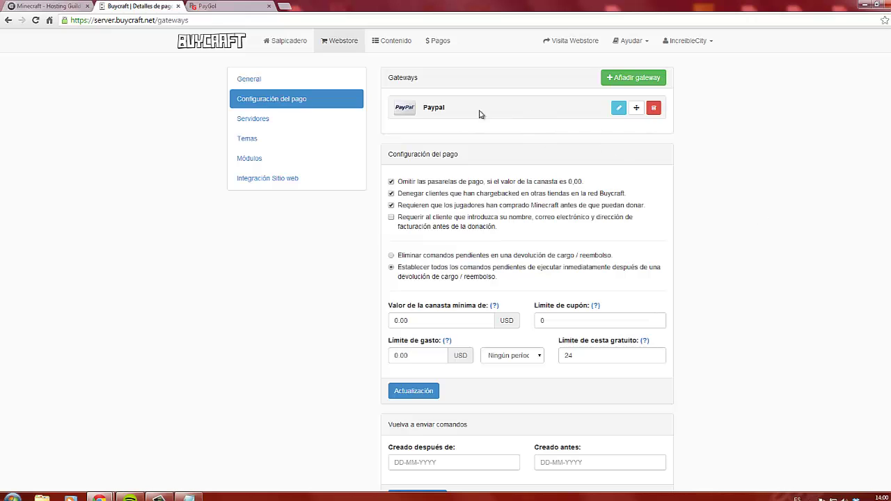
left_click(50, 7)
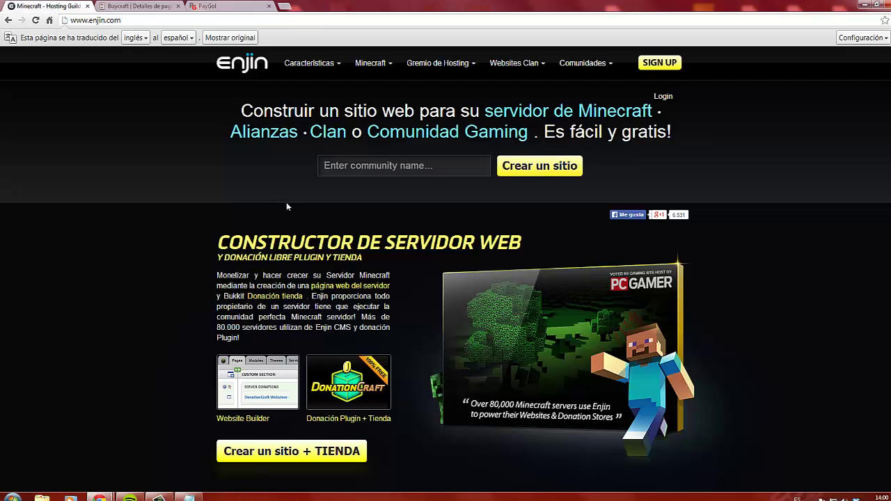
Glance at PayGol and the Buycraft Pagos page, then return to the Salpicadero dashboard
left_click(210, 7)
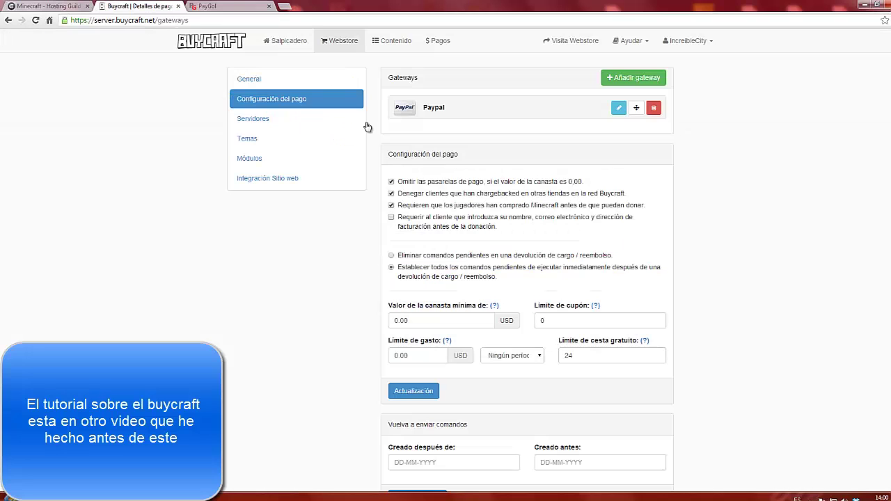
left_click(139, 6)
left_click(435, 43)
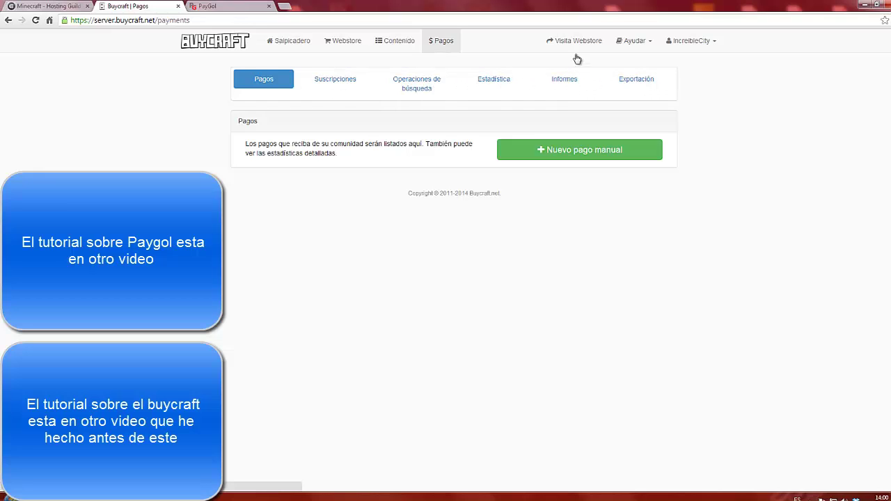
left_click(289, 44)
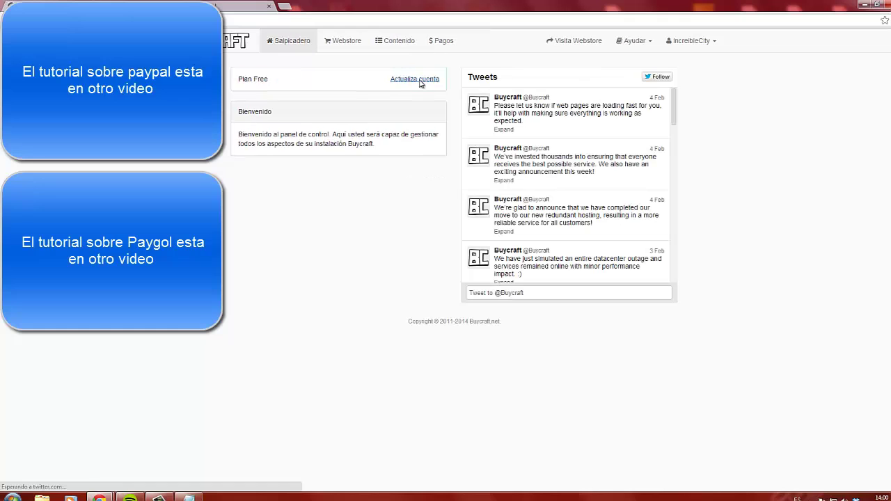
Open the Actualiza cuenta upgrade plans and mark the Básico plan's one-gateway limit
left_click(417, 79)
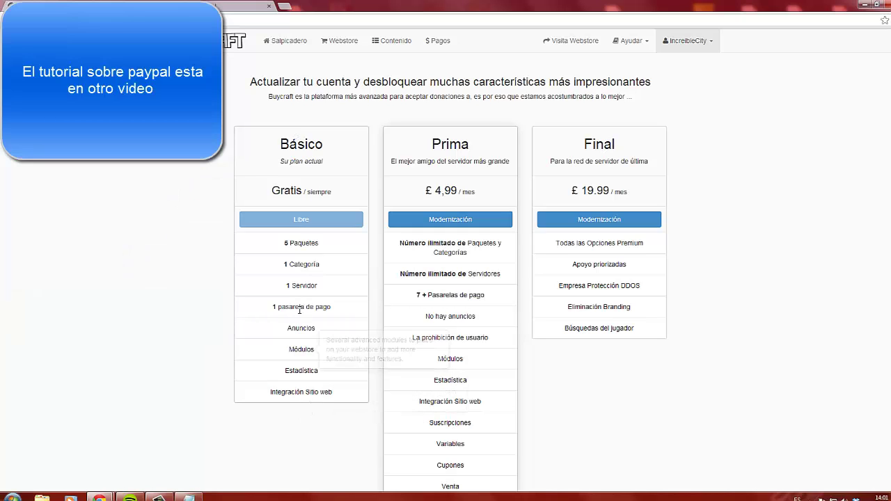
left_click_drag(329, 309, 265, 313)
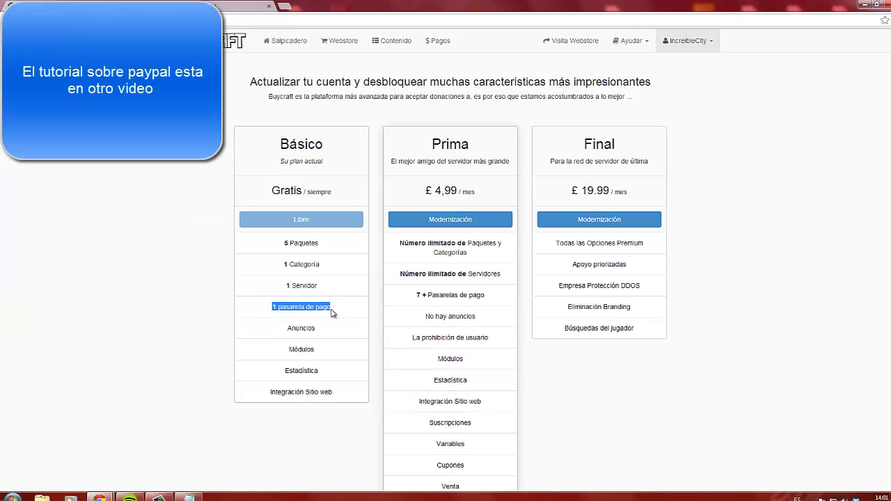
scroll(486, 198, "down", 1)
mouse_move(432, 195)
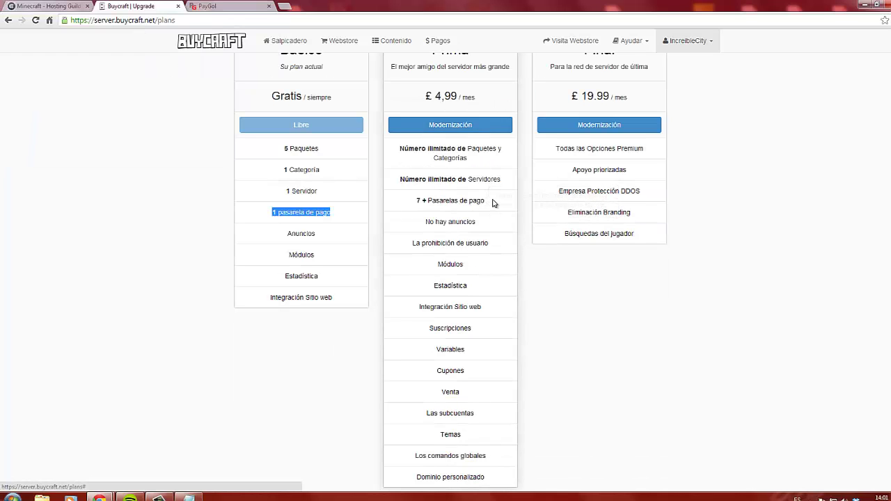
scroll(456, 206, "up", 1)
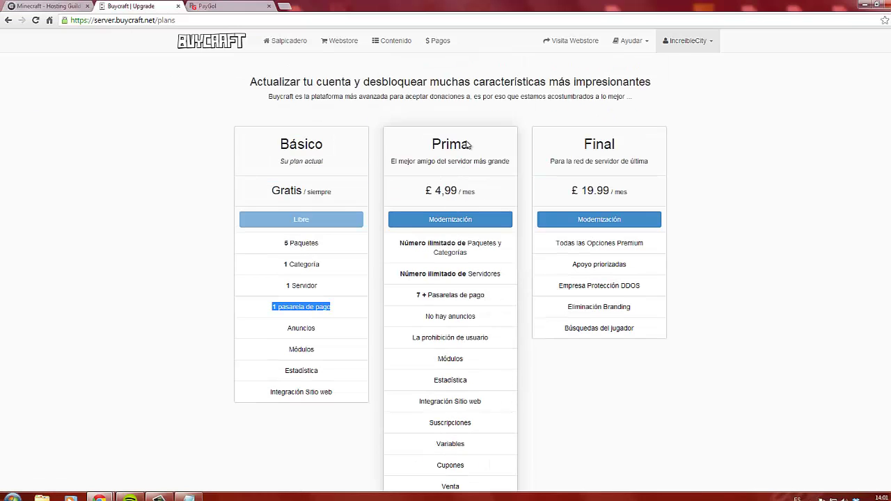
Highlight the Prima plan's £4.99 monthly price and open a new browser tab
left_click_drag(436, 192, 488, 174)
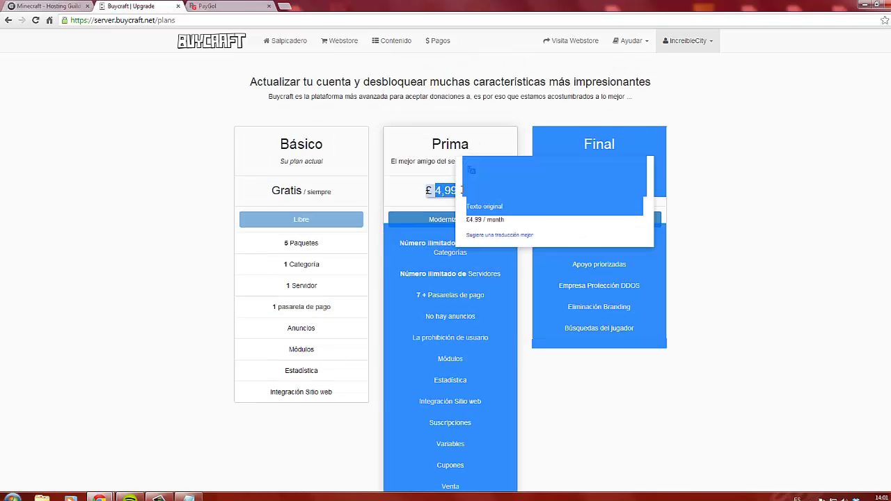
left_click(423, 189)
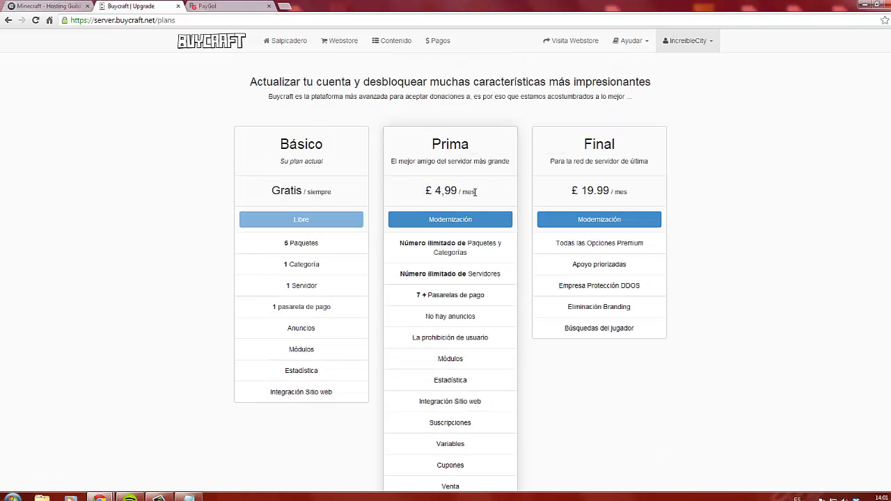
left_click_drag(475, 192, 426, 191)
left_click(426, 191)
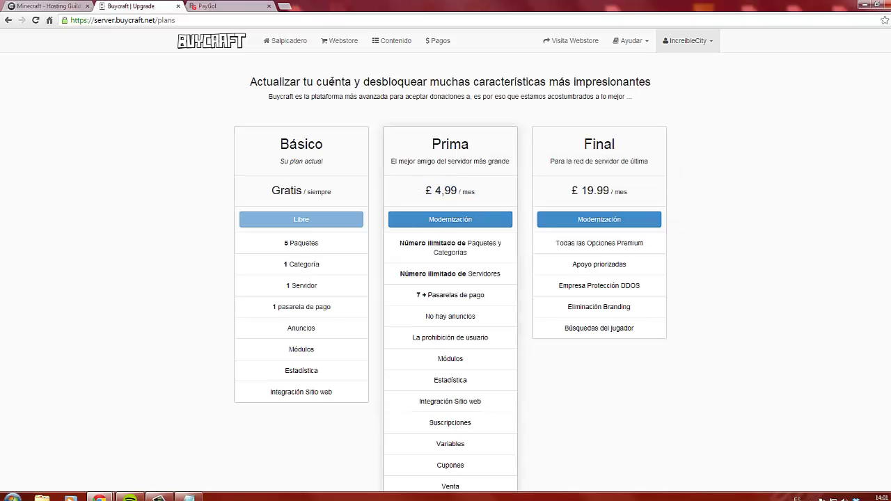
left_click(286, 6)
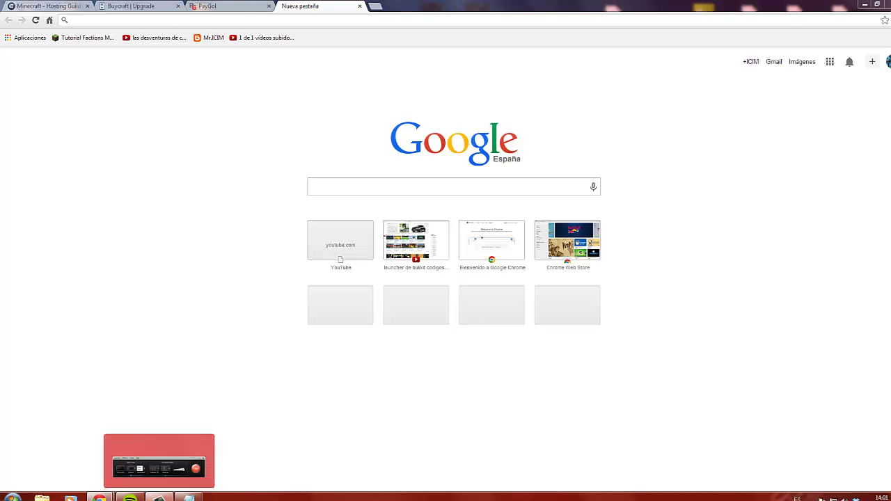
Convert 4.99 pounds to 6.08 euros in Euroresidentes Conversor, then return to the Buycraft plans
left_click(159, 498)
left_click(847, 459)
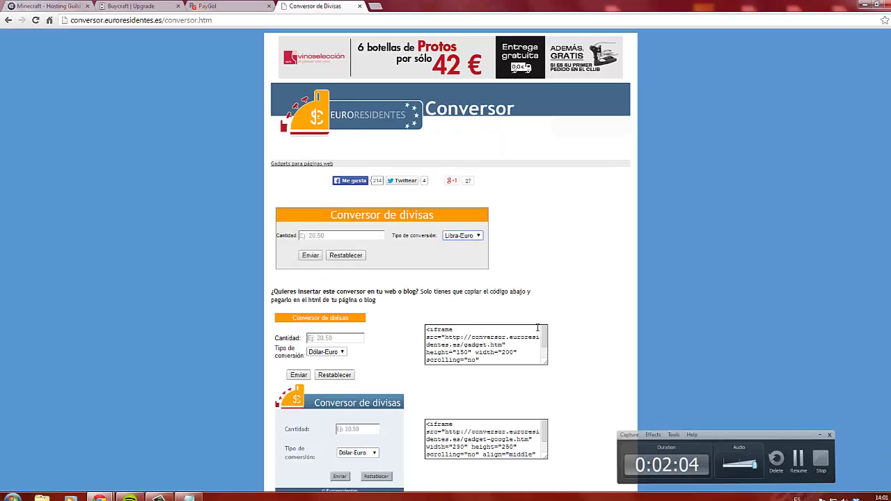
left_click(333, 235)
type("4.99")
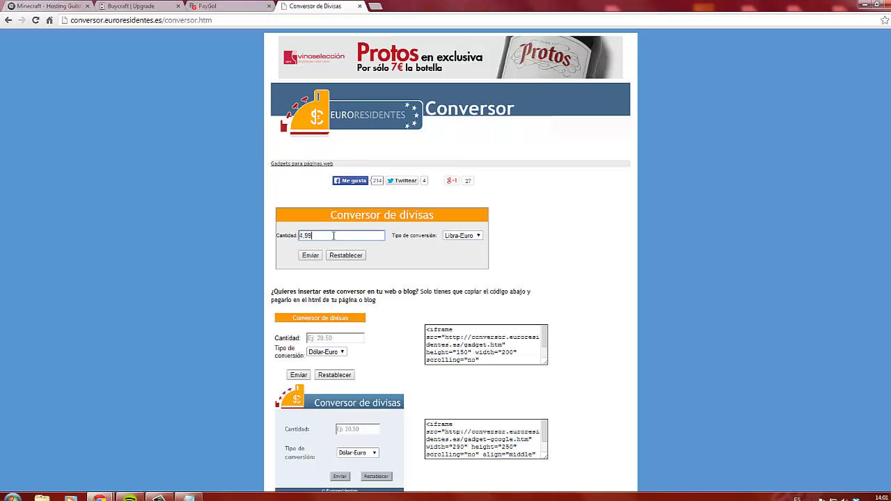
left_click(310, 256)
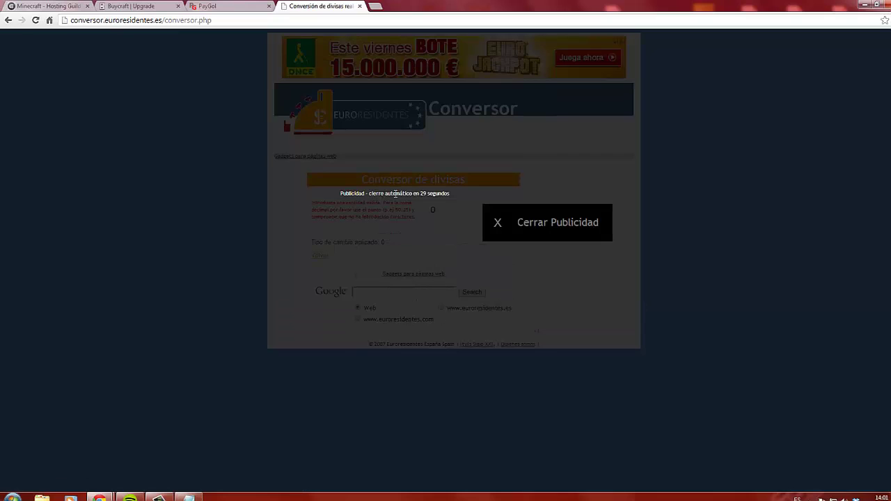
left_click(499, 225)
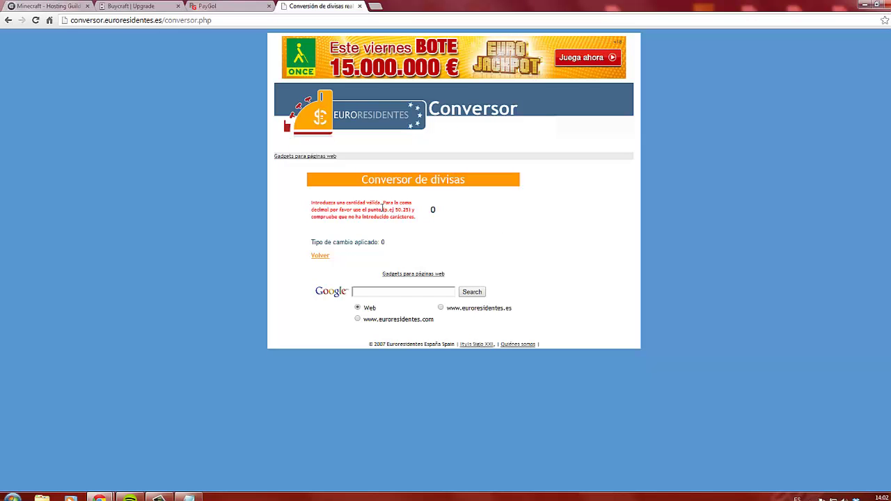
left_click(370, 294)
left_click(9, 20)
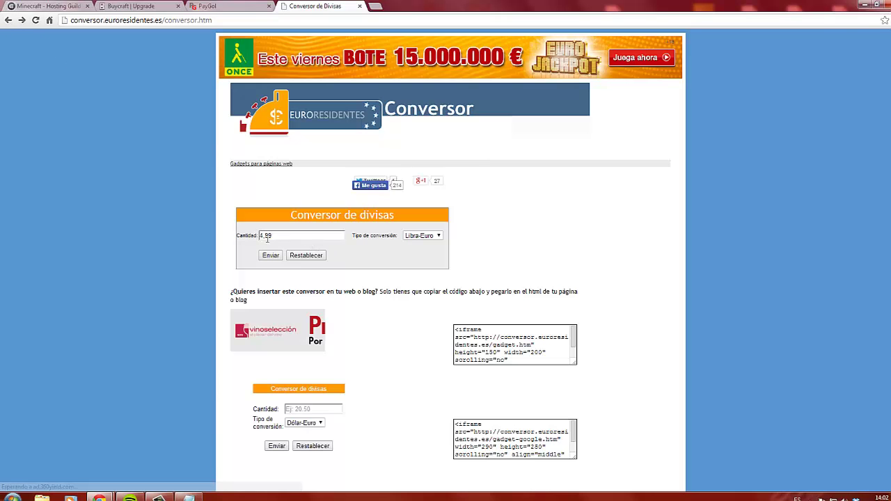
left_click(267, 238)
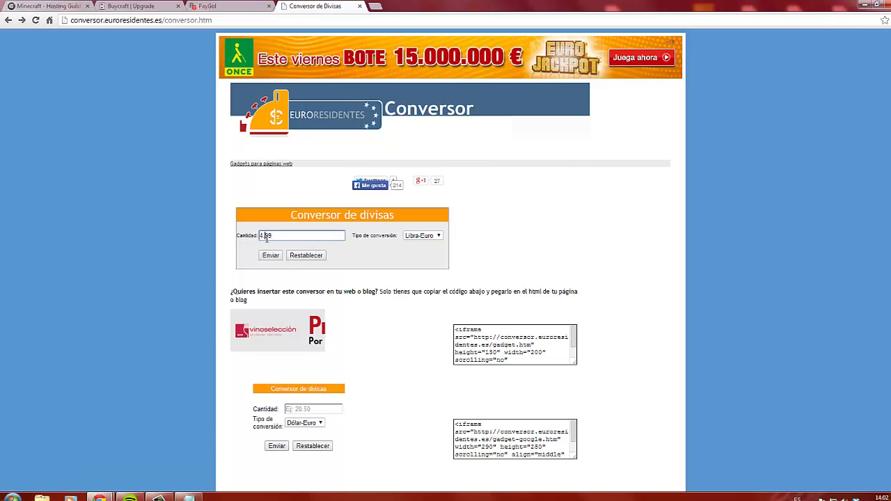
left_click(272, 257)
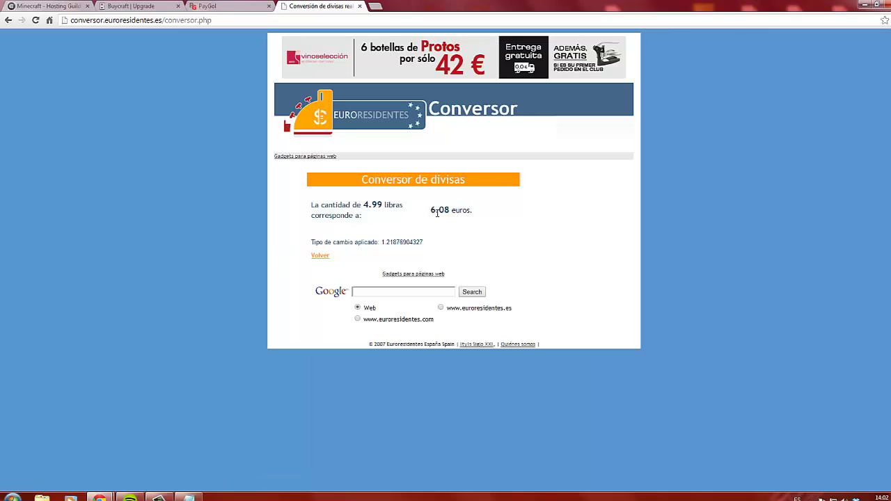
left_click(147, 9)
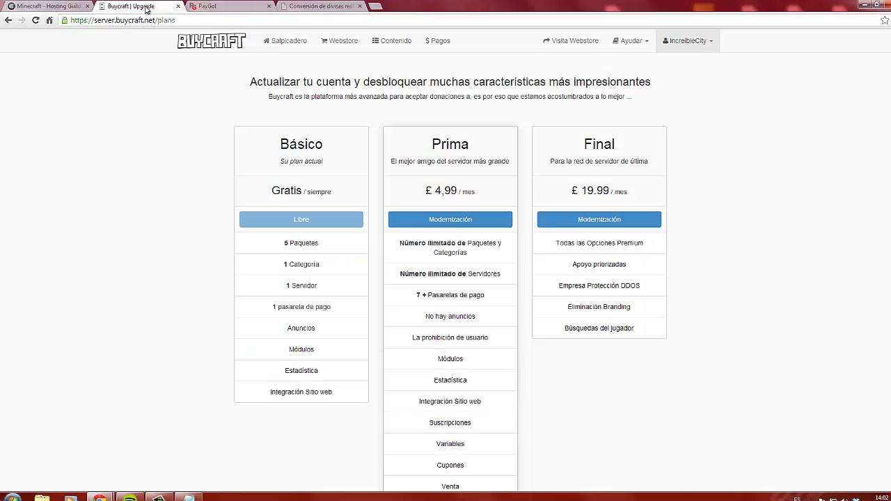
Copy the Final plan's 19.99 price and convert it to 24.36 euros
double_click(594, 193)
key("ctrl+c")
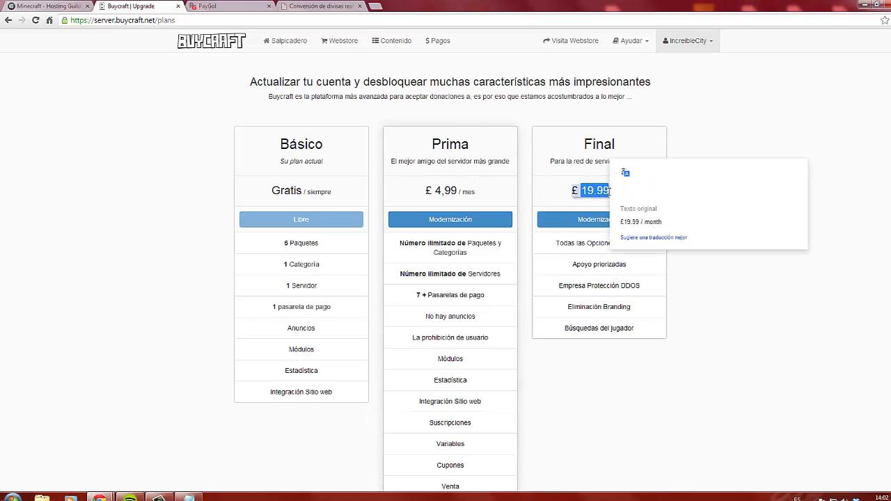
left_click(317, 6)
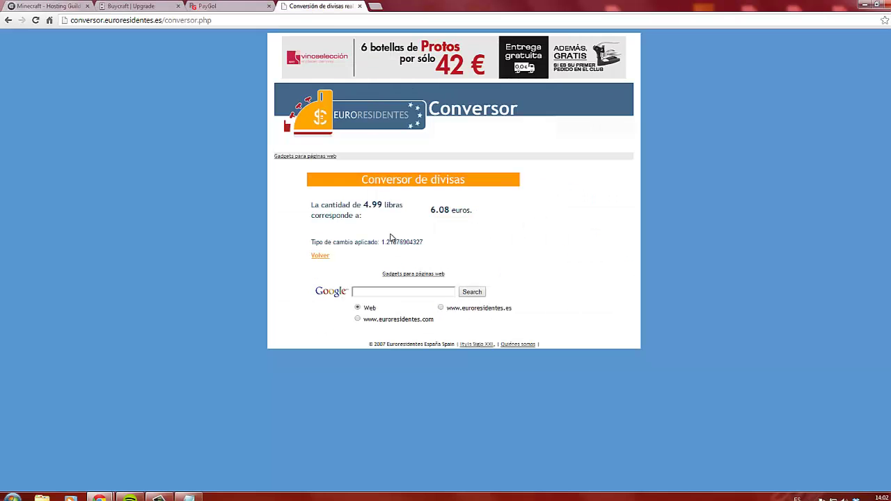
left_click(8, 20)
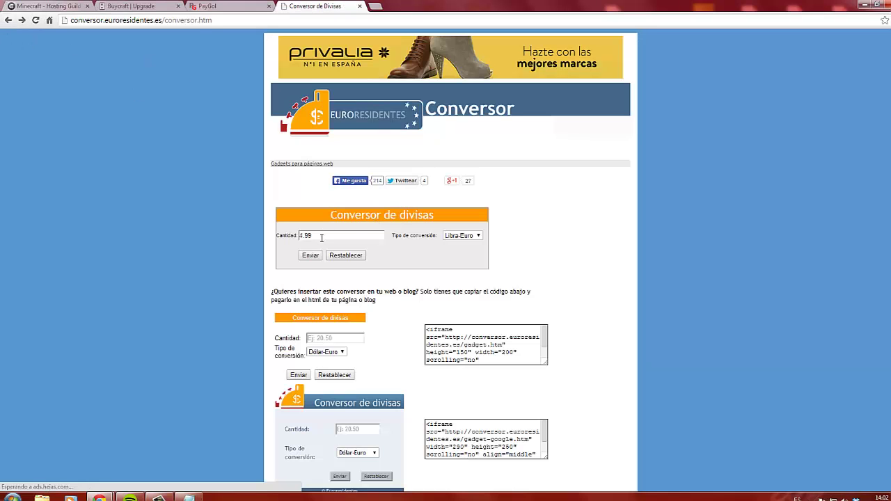
left_click_drag(322, 238, 293, 238)
key("ctrl+v")
left_click(311, 255)
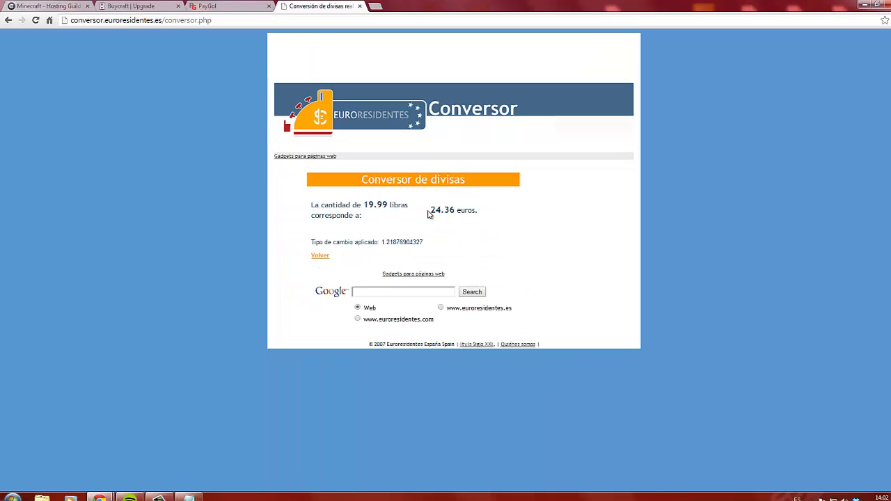
left_click_drag(432, 211, 455, 209)
left_click(457, 229)
Compare the result against the Buycraft plans, then close the converter tab
left_click(136, 7)
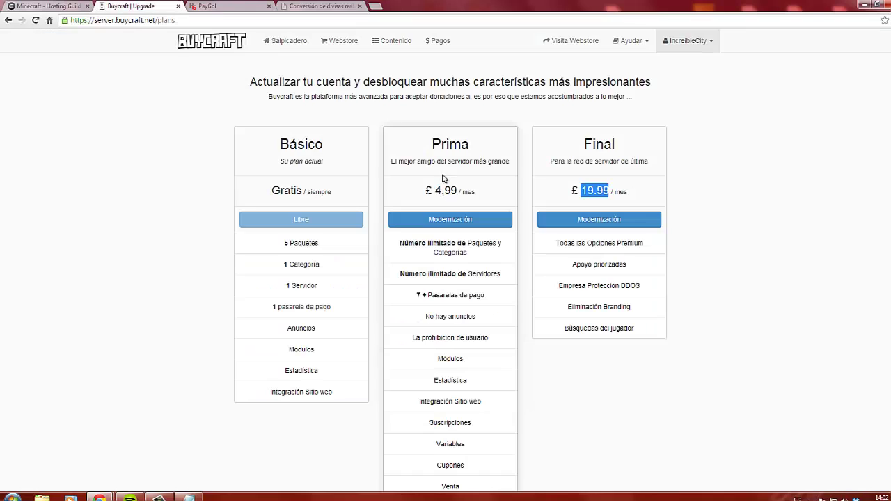
scroll(755, 174, "down", 1)
scroll(731, 279, "up", 1)
scroll(743, 324, "down", 2)
scroll(735, 331, "up", 2)
left_click(738, 177)
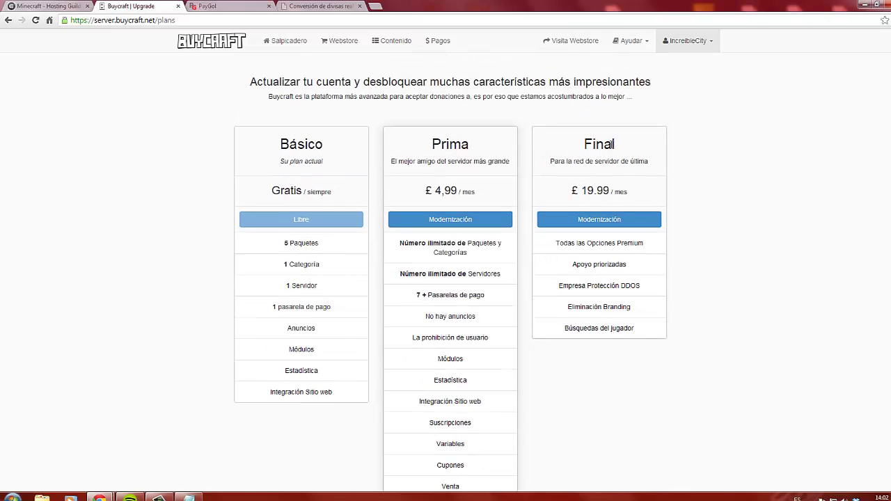
mouse_move(613, 144)
left_click(330, 7)
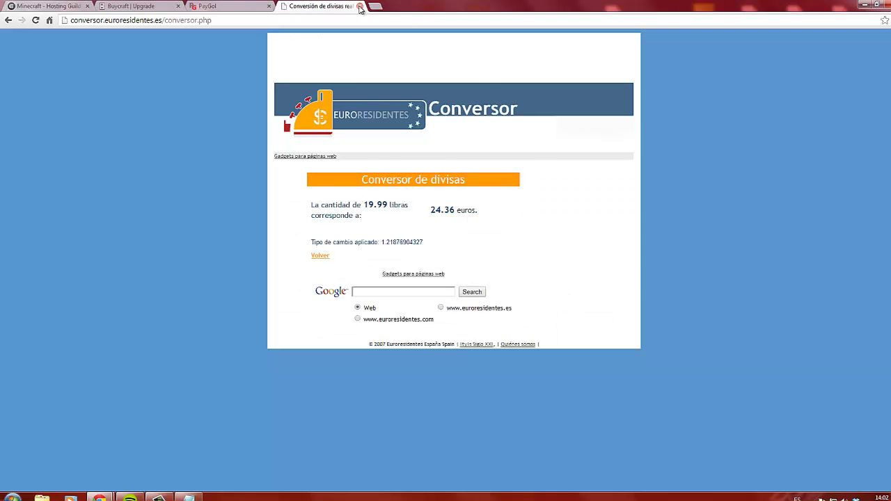
left_click(359, 6)
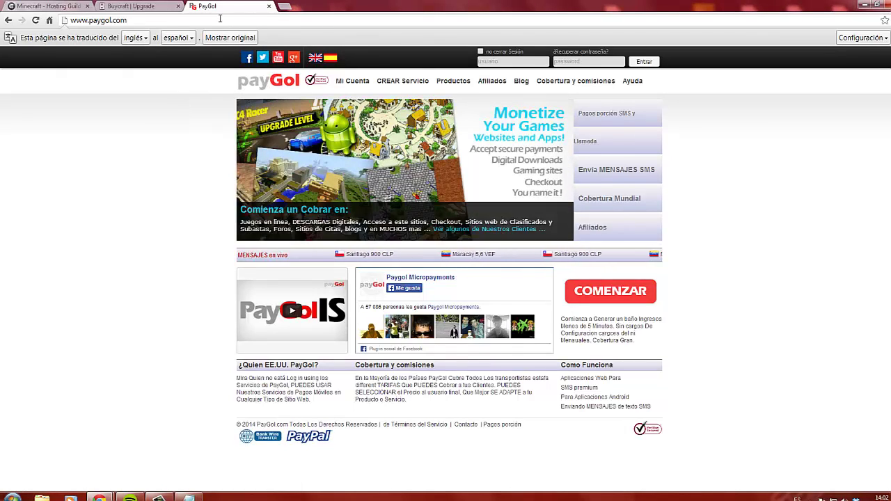
Search 'paypal' in a new tab, open PayPal's home page, then return to Buycraft
left_click(284, 6)
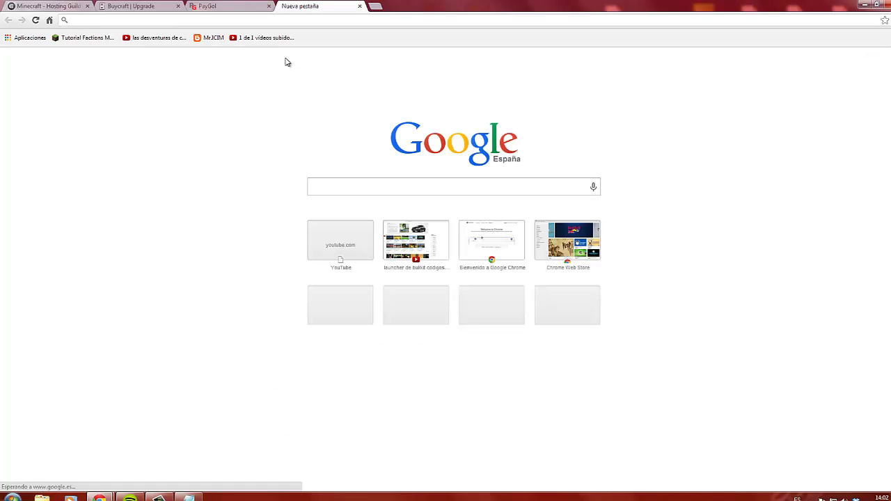
type("pay")
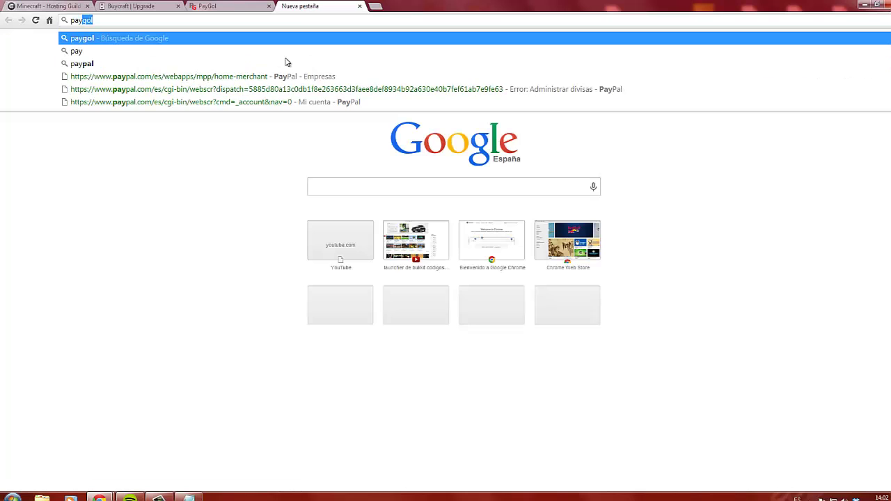
type("pal")
key("Return")
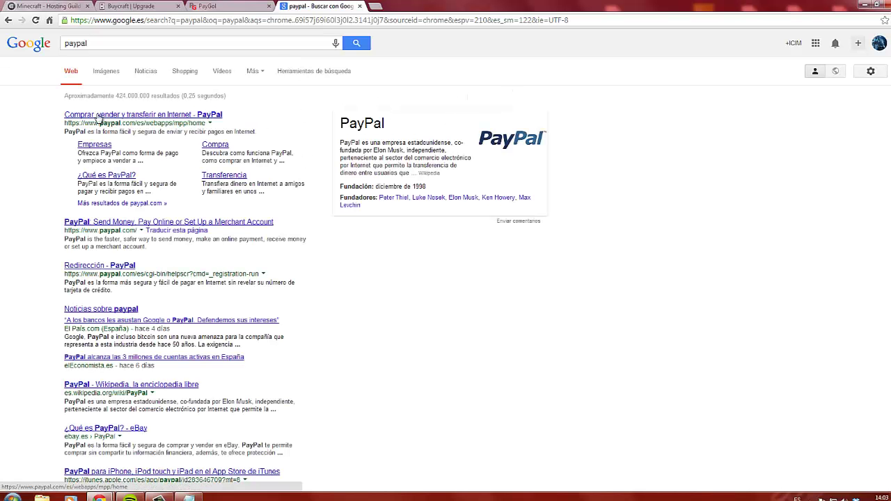
left_click(120, 117)
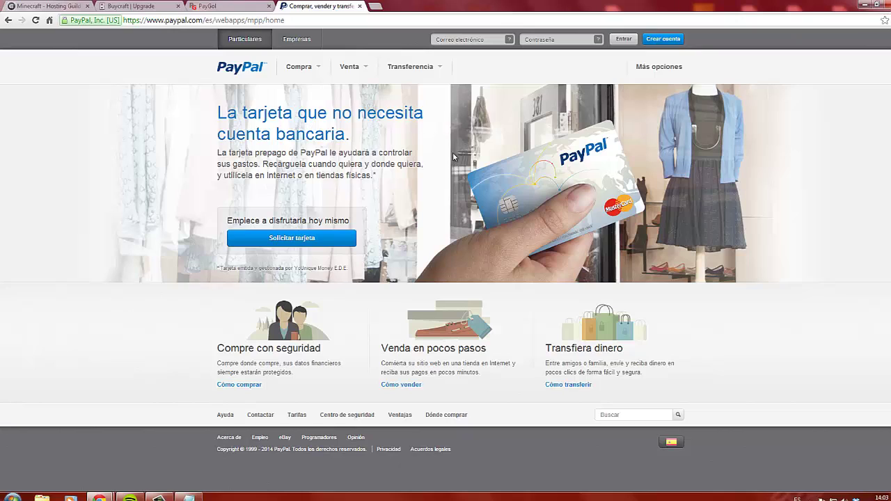
left_click(488, 40)
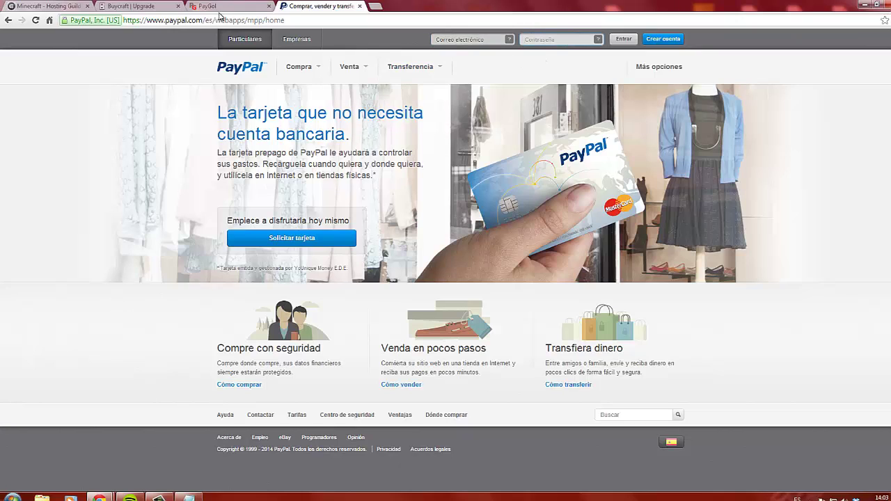
left_click(136, 6)
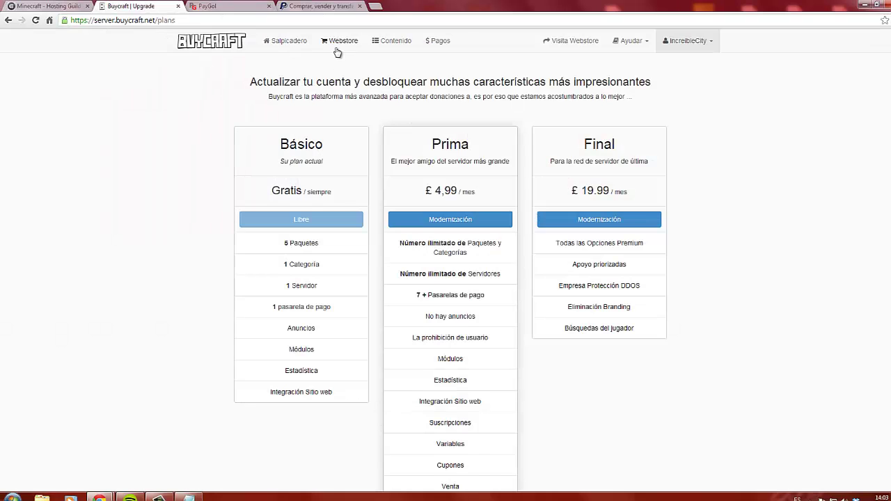
Go through Webstore to Configuración del pago and edit the Paypal gateway
left_click(292, 43)
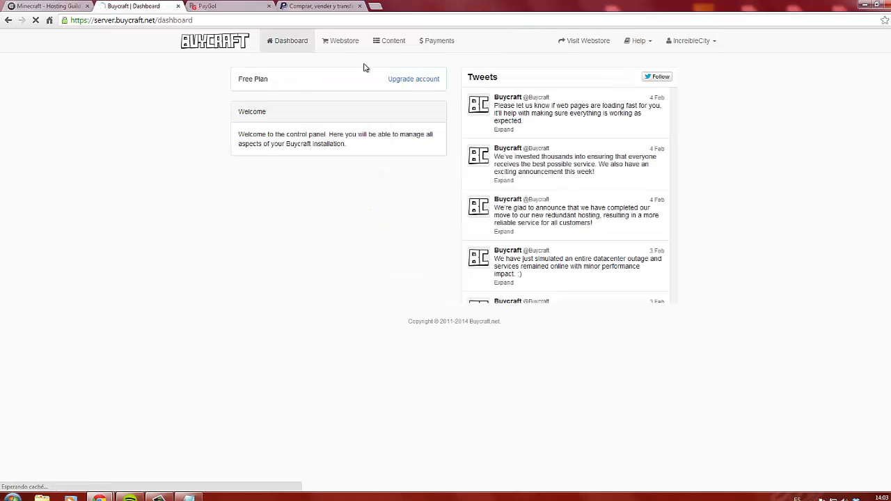
left_click(352, 43)
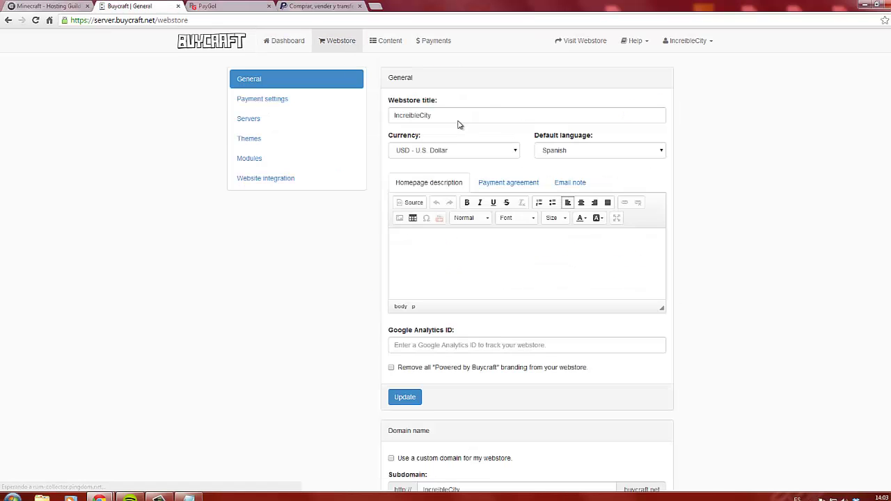
left_click(293, 99)
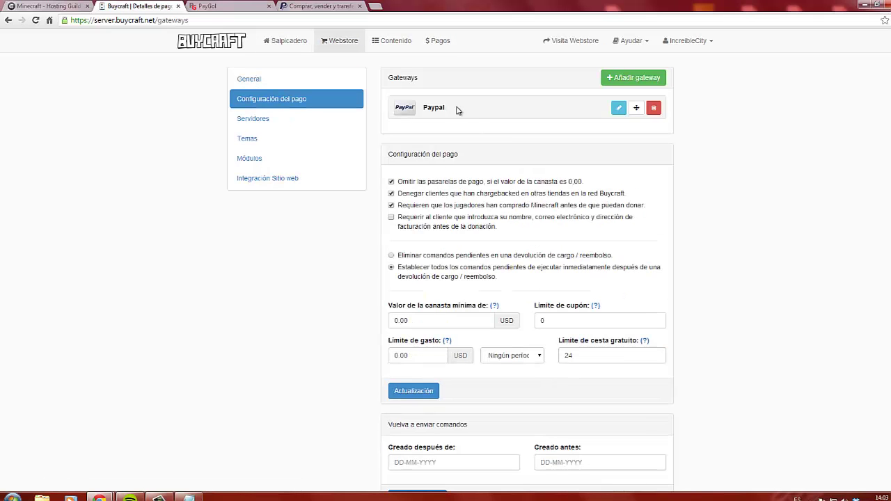
scroll(532, 354, "down", 5)
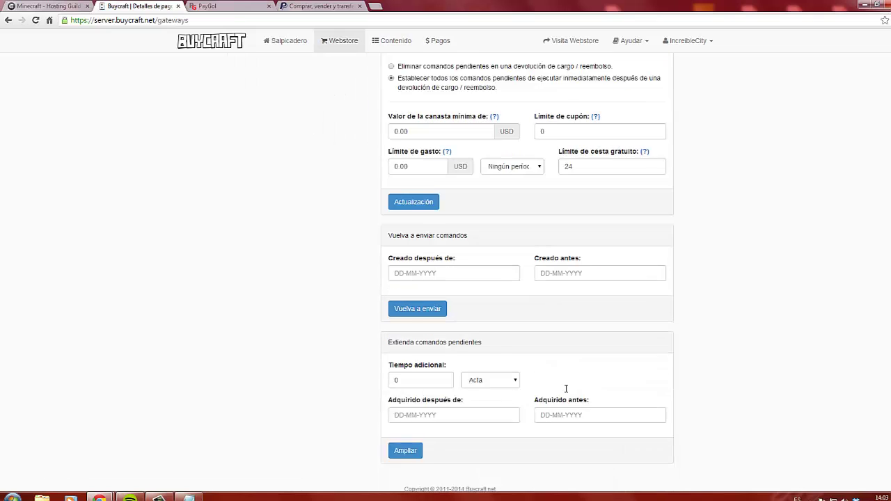
scroll(637, 250, "up", 5)
left_click(619, 109)
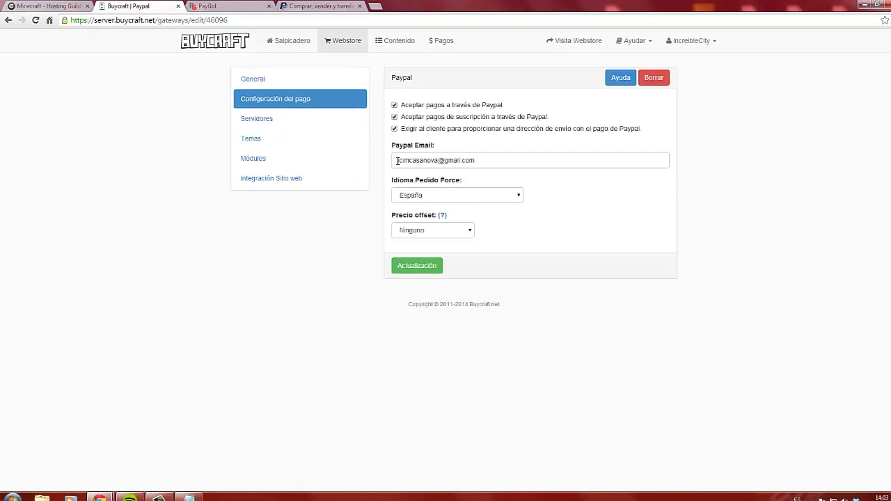
Clear the Paypal Email field and press Borrar to request the gateway's deletion
triple_click(553, 165)
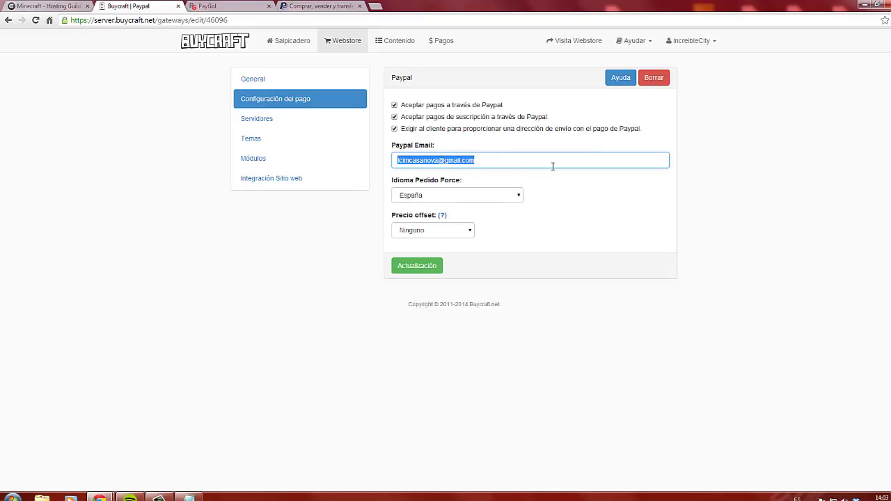
key("BackSpace")
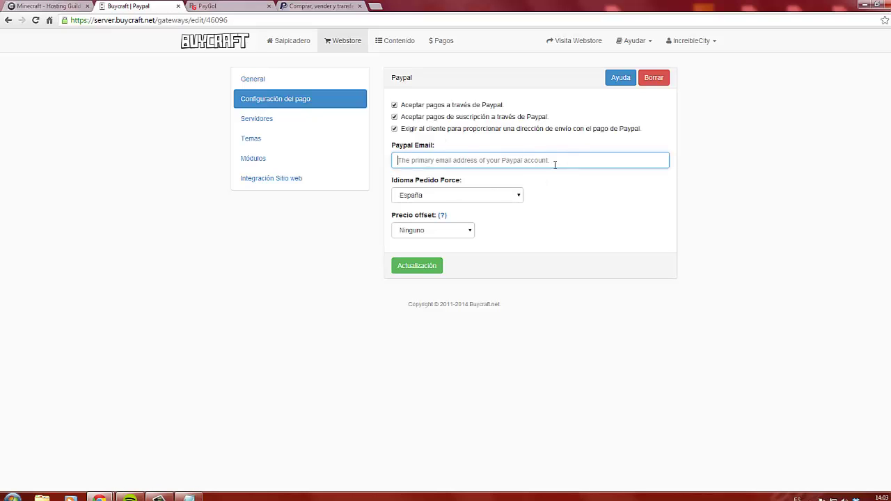
left_click(321, 5)
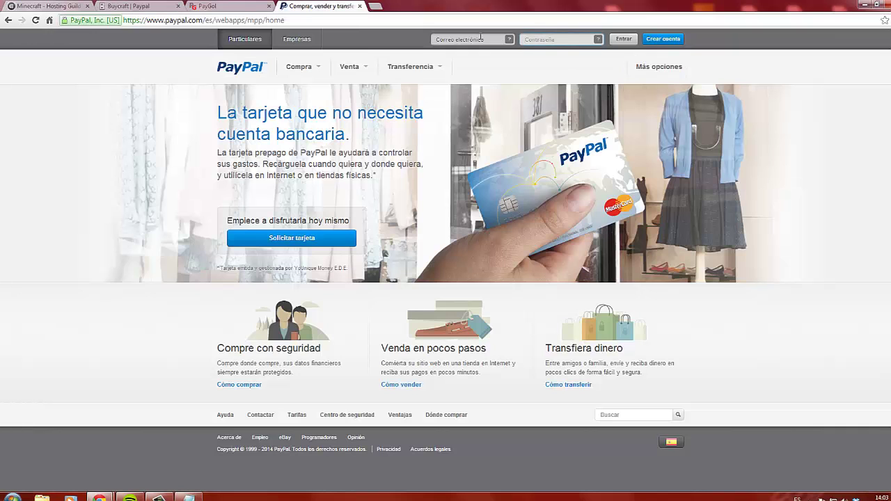
left_click(131, 6)
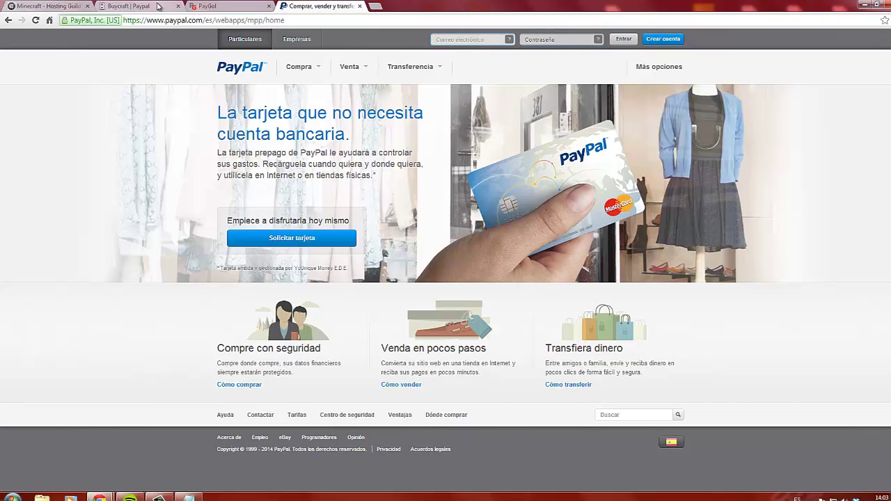
type("asd")
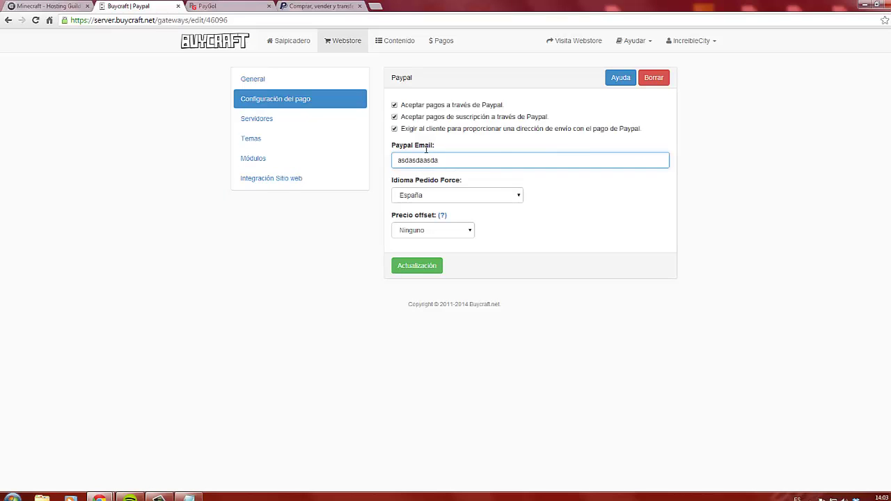
type("asdaasda")
left_click_drag(462, 161, 379, 168)
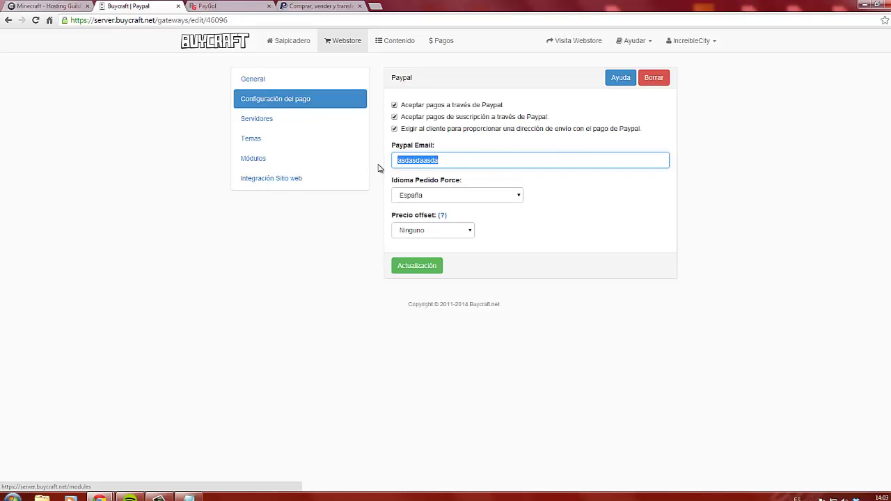
key("BackSpace")
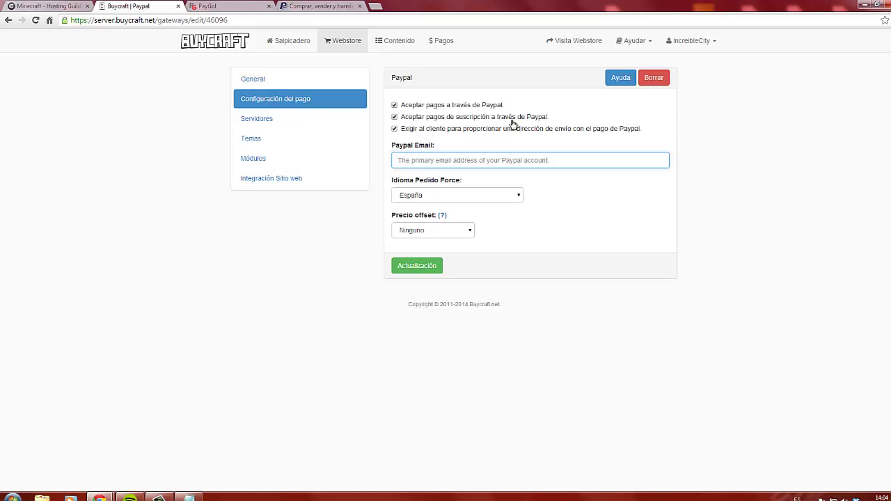
left_click(658, 177)
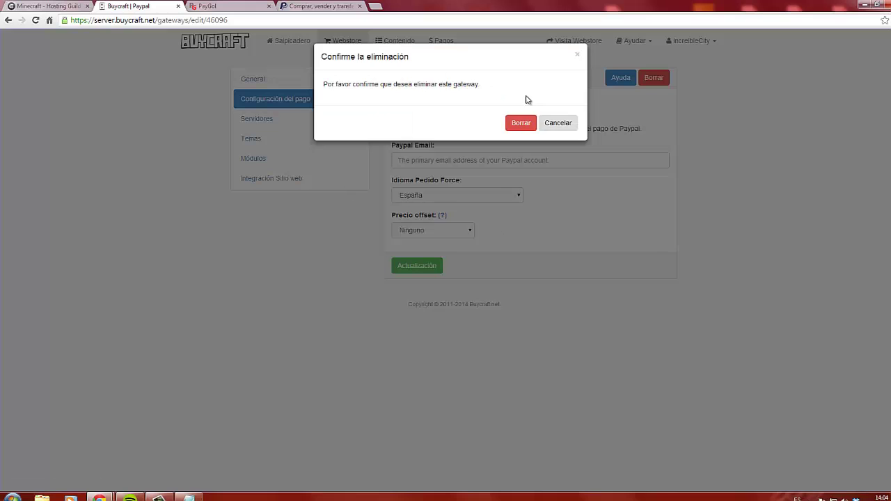
Confirm deleting the Paypal gateway and open the Nueva puerta de enlace gateway list
left_click(521, 123)
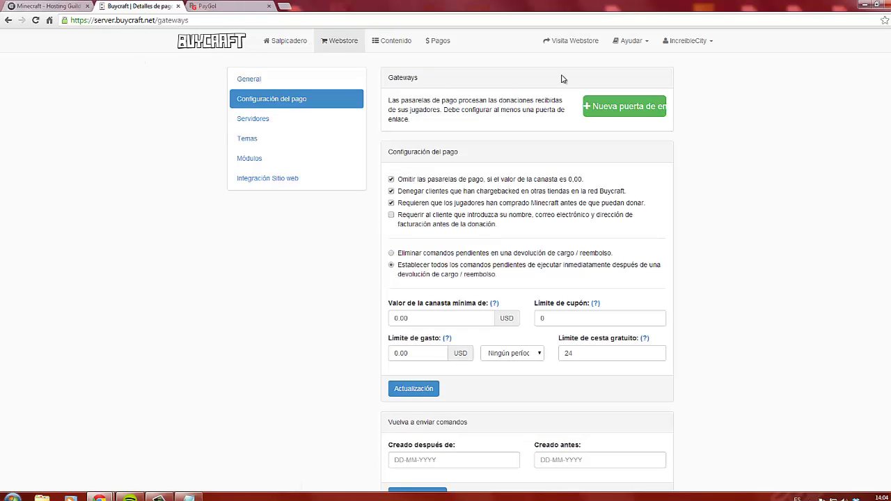
left_click(612, 109)
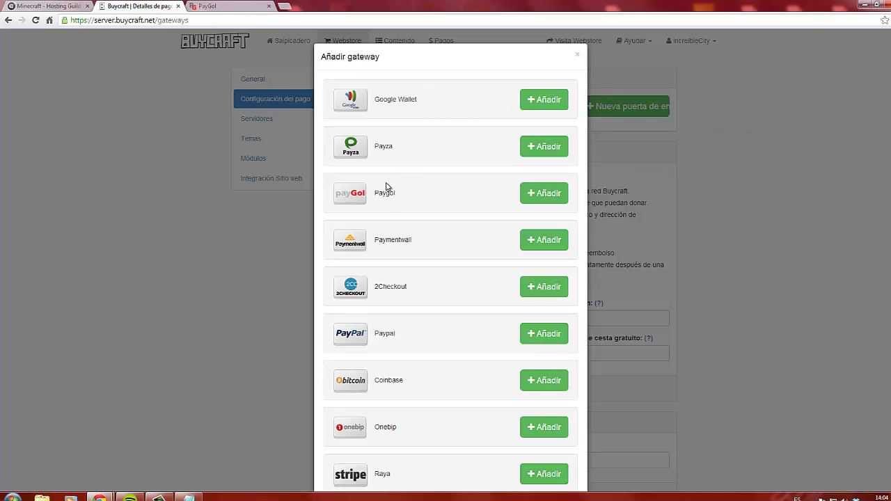
Add Paygol as a Buycraft payment gateway, then go to the PayGol website
left_click(541, 195)
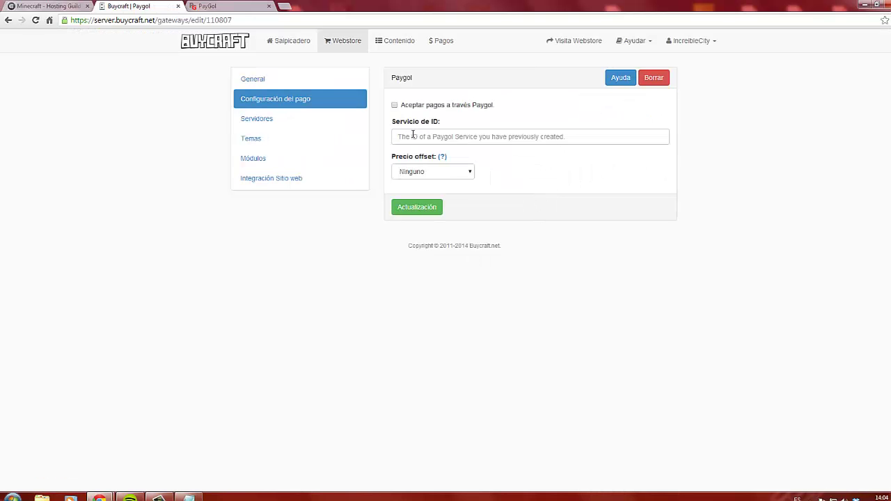
left_click(399, 138)
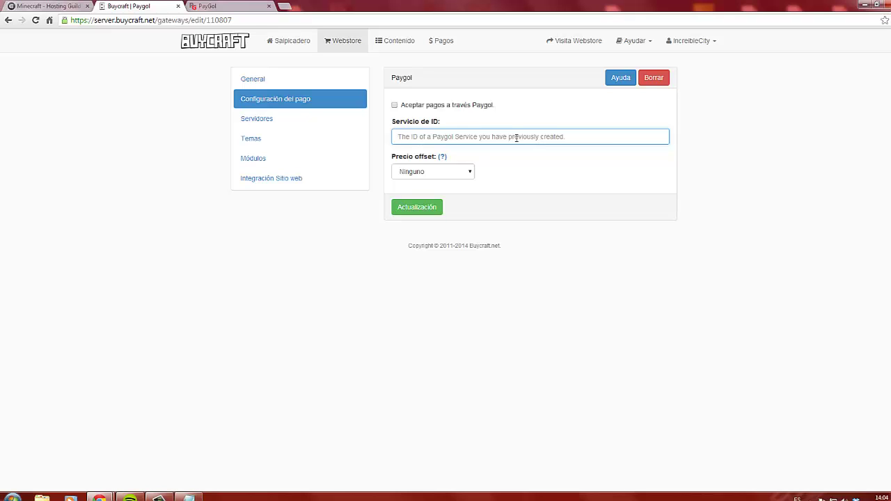
left_click(207, 6)
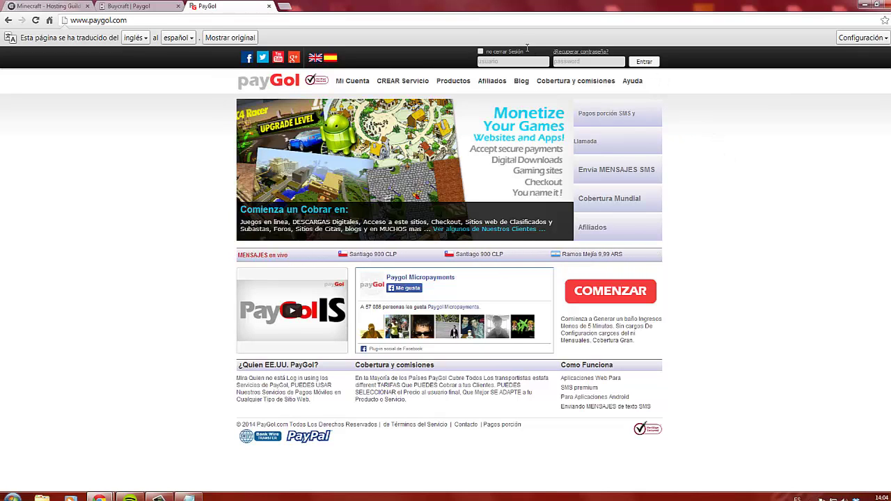
Register a new PayGol account through COMENZAR and the Usuario registration form
left_click(617, 293)
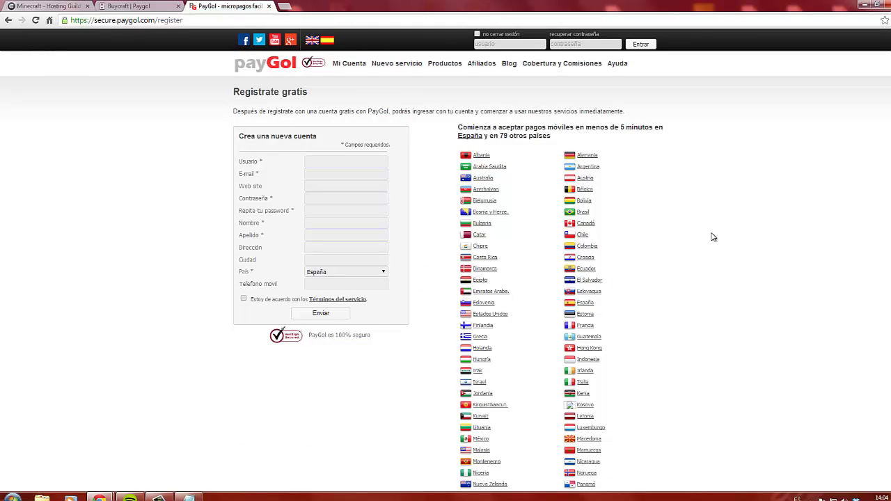
left_click(373, 163)
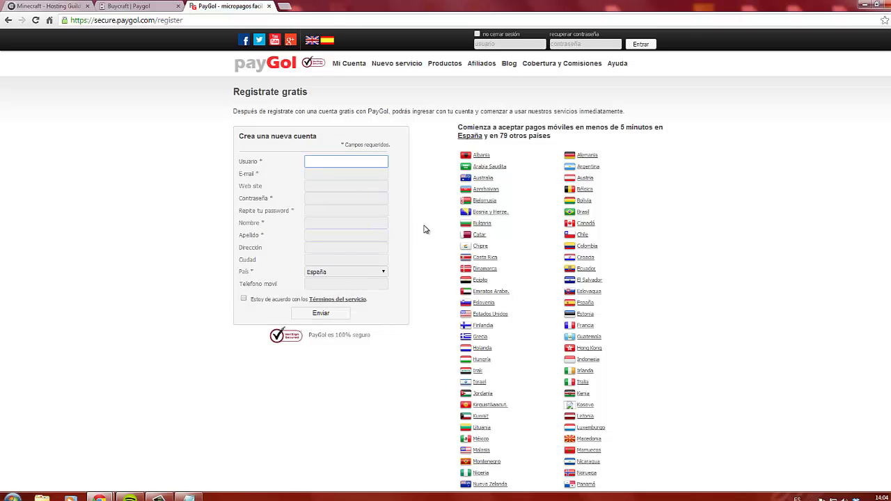
left_click(160, 499)
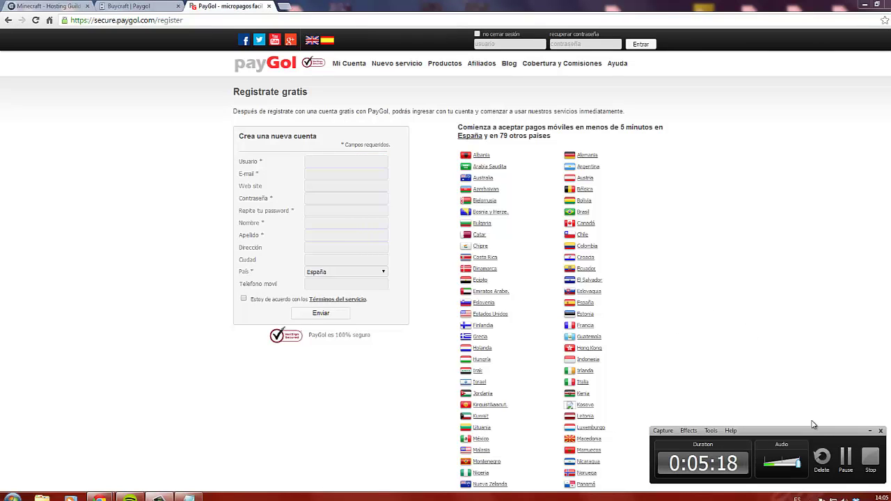
left_click(846, 456)
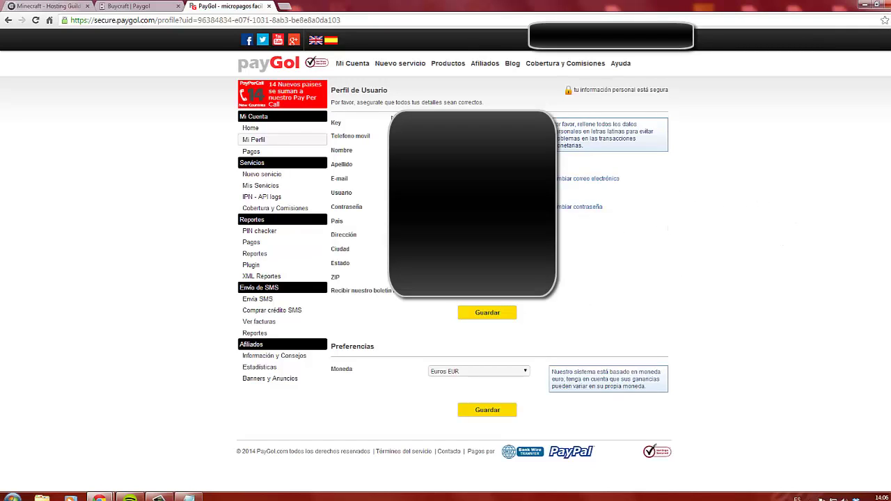
Copy the account Key from the PayGol profile and return to Buycraft's Paygol settings
left_click_drag(331, 122, 418, 124)
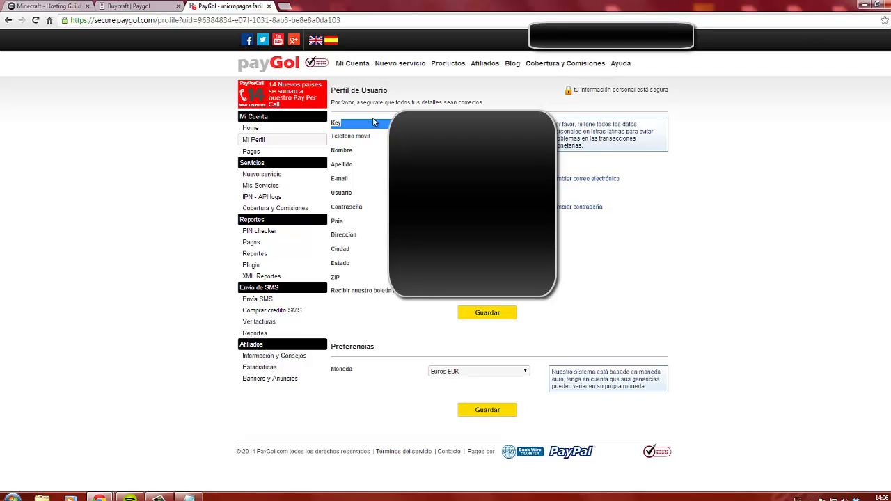
left_click(342, 129)
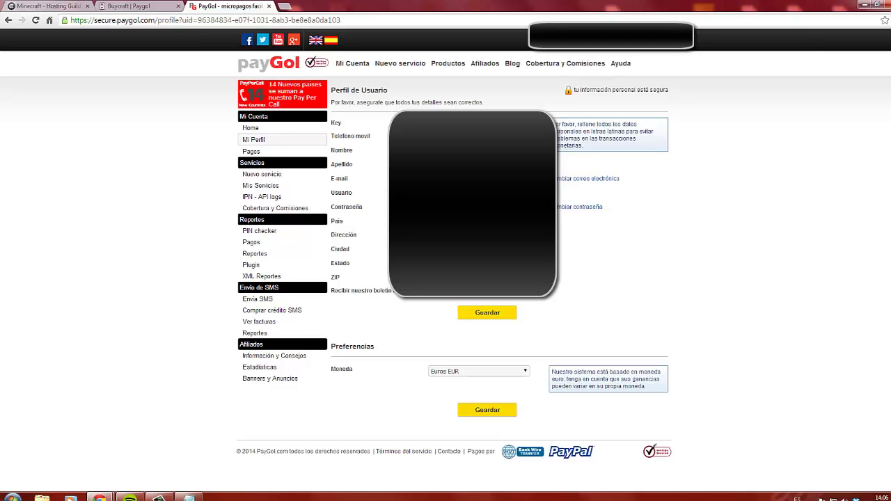
left_click(61, 8)
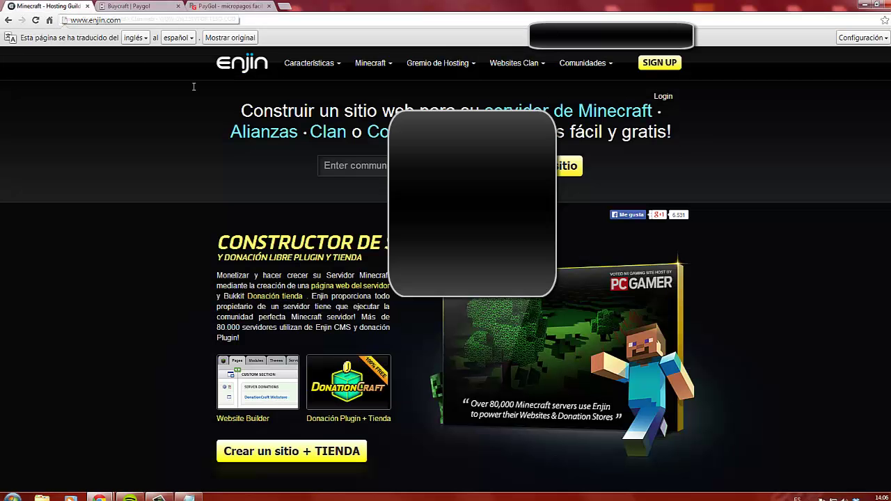
left_click(152, 9)
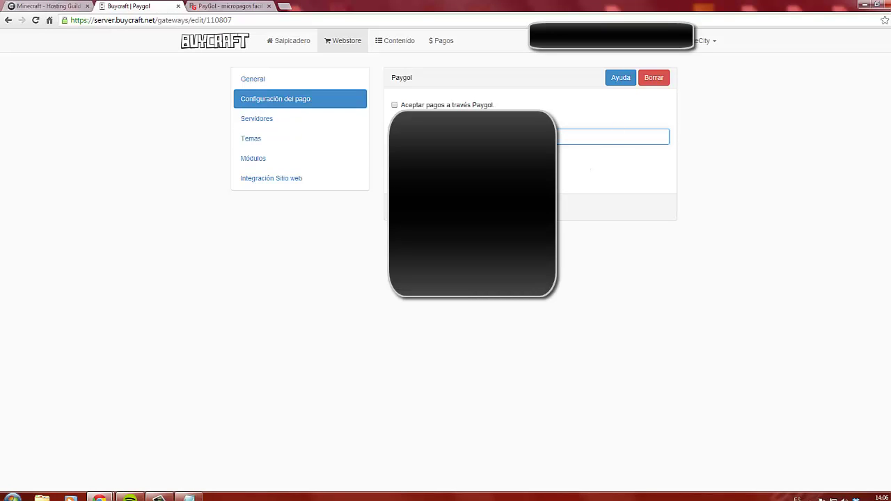
Enable Paygol payments with Precio offset Ninguno and save; the Service ID is rejected
left_click(395, 105)
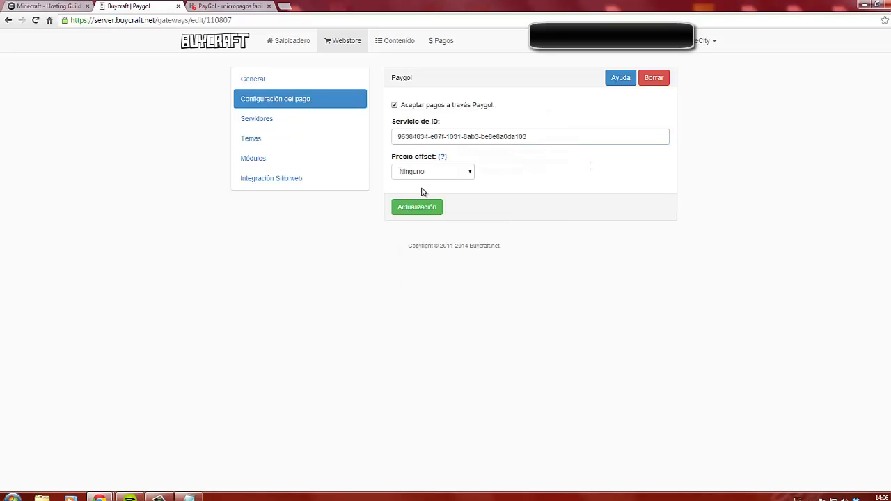
left_click(469, 172)
left_click(480, 174)
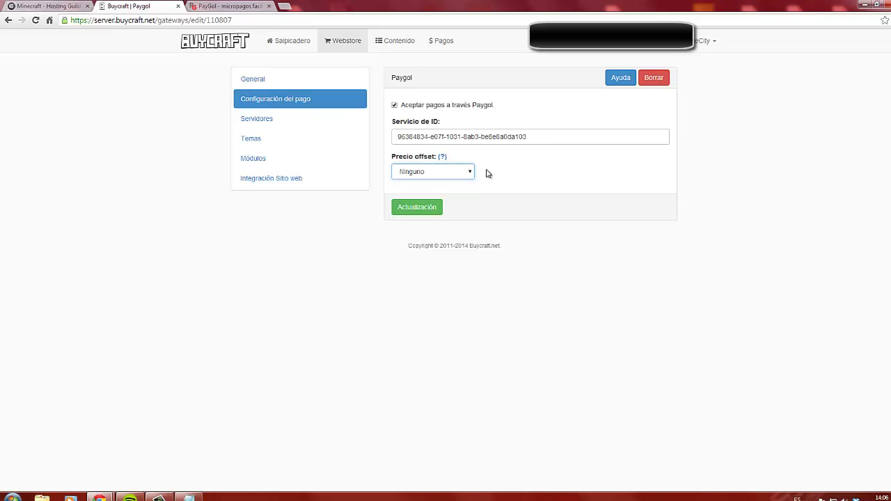
mouse_move(442, 159)
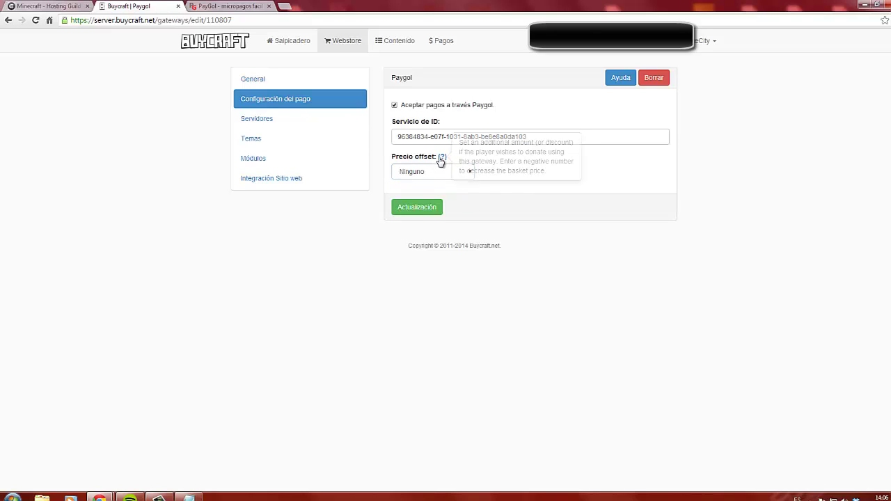
left_click(412, 210)
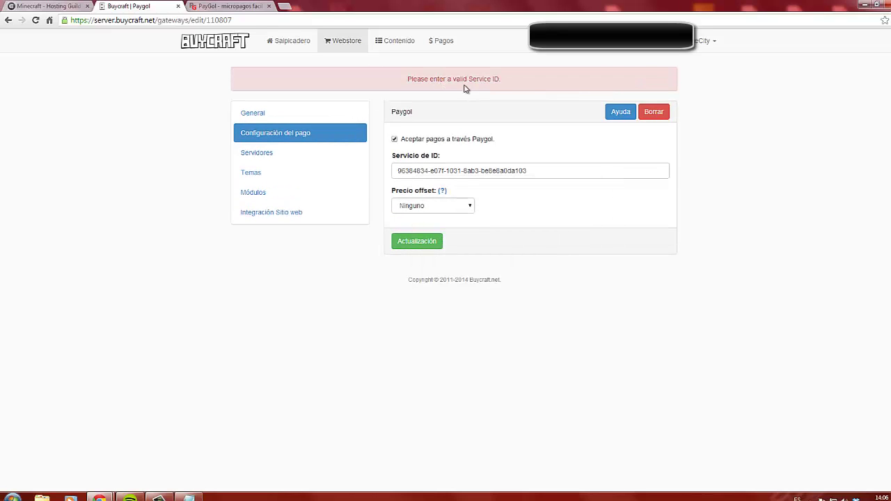
left_click(230, 7)
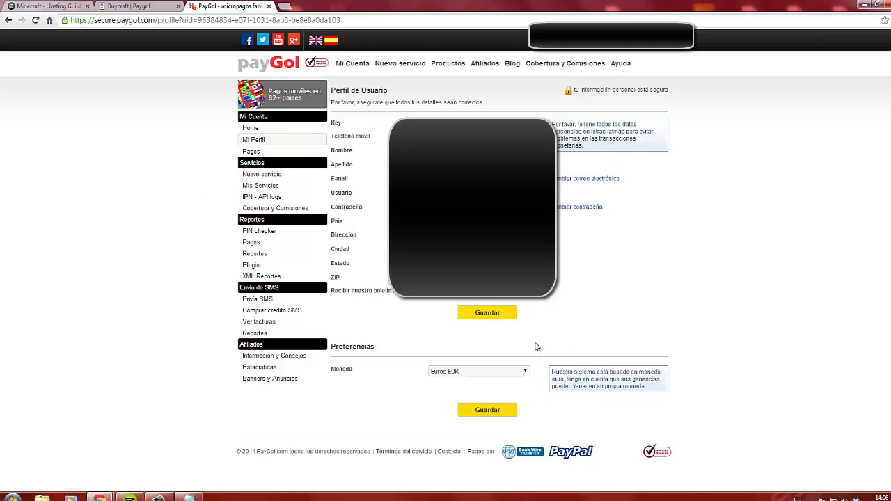
Save the PayGol Perfil de Usuario details with Guardar
left_click(487, 313)
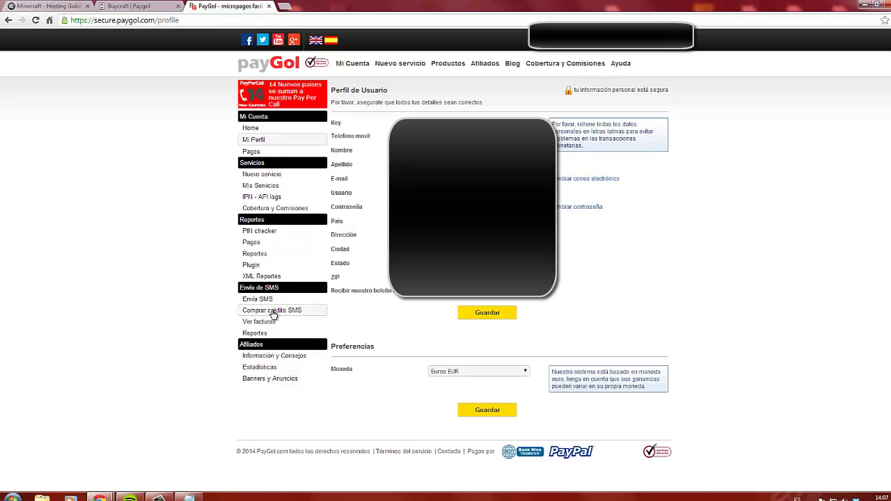
Accept the PayGol terms of service and submit the registration form with Enviar
left_click(268, 300)
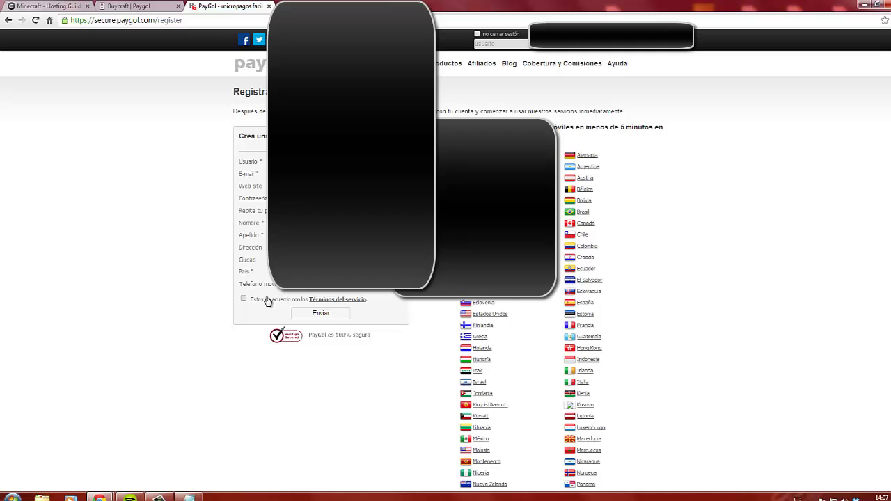
scroll(189, 296, "down", 2)
scroll(188, 296, "up", 2)
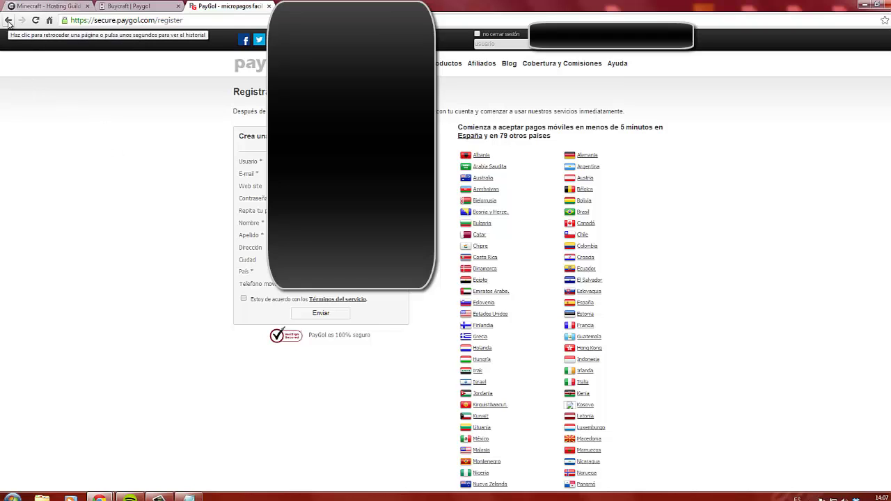
left_click(514, 45)
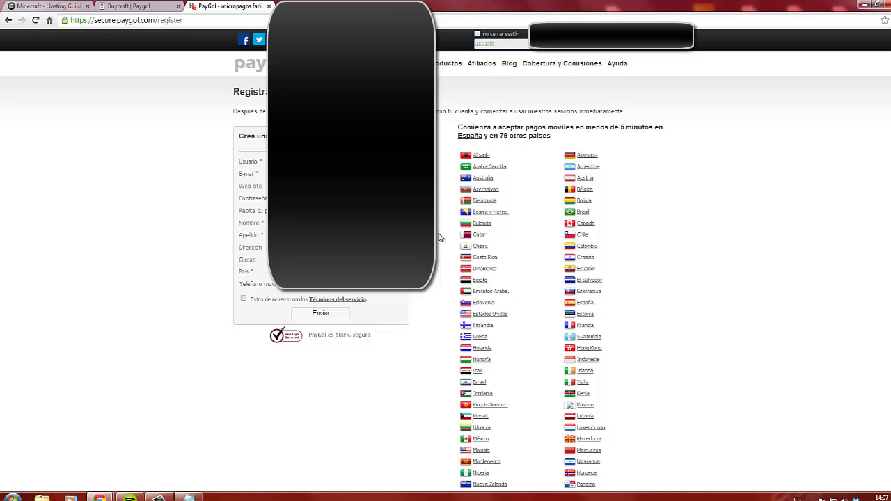
left_click(244, 299)
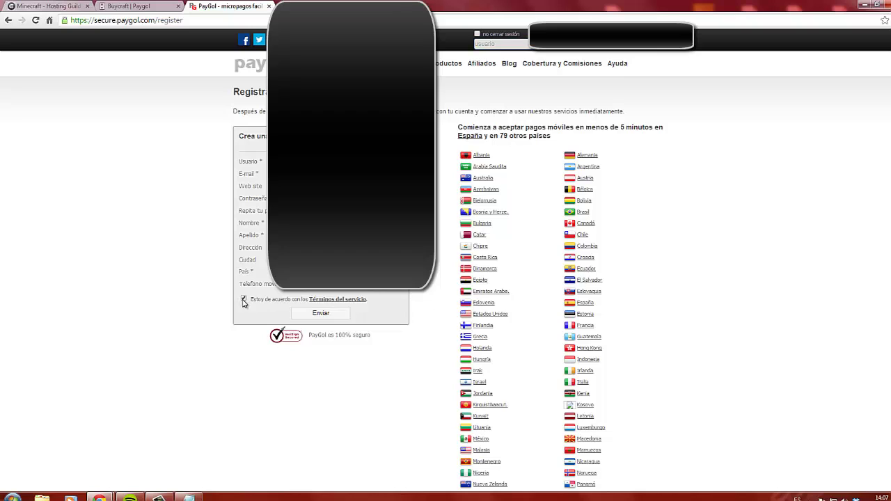
left_click(335, 318)
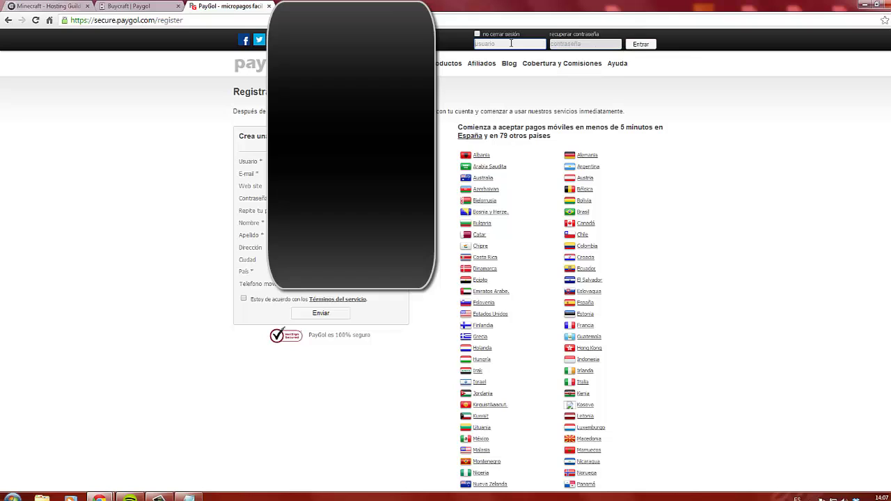
Log in from the header with the account username and pasted password
left_click(511, 43)
type("ic")
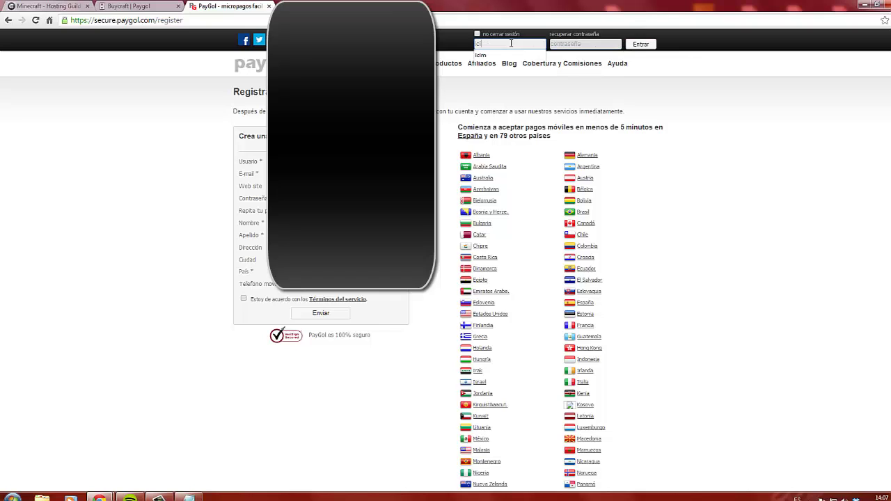
type("im")
left_click(571, 44)
key("ctrl+v")
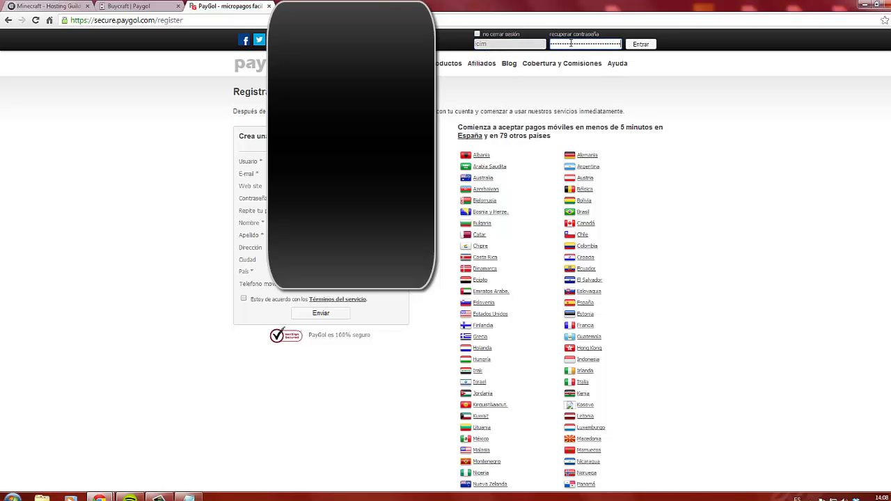
left_click(641, 44)
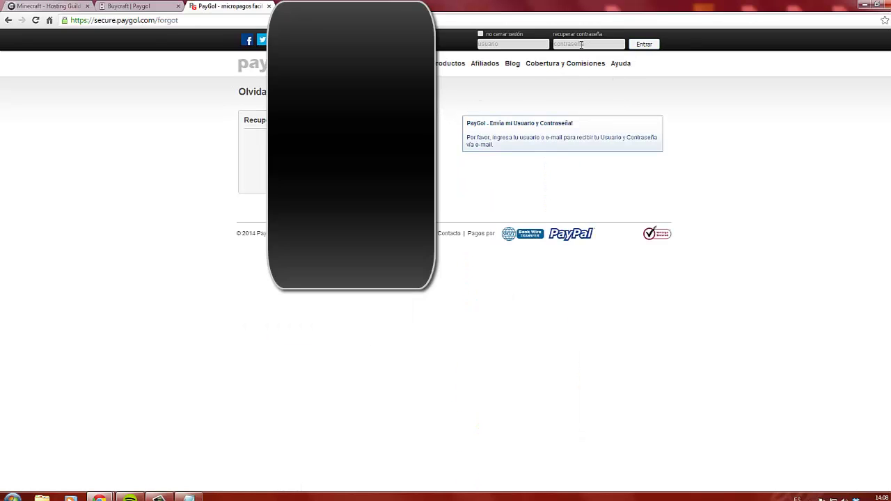
Re-enter the username and log in again to reach the account dashboard
left_click(520, 43)
type("ici")
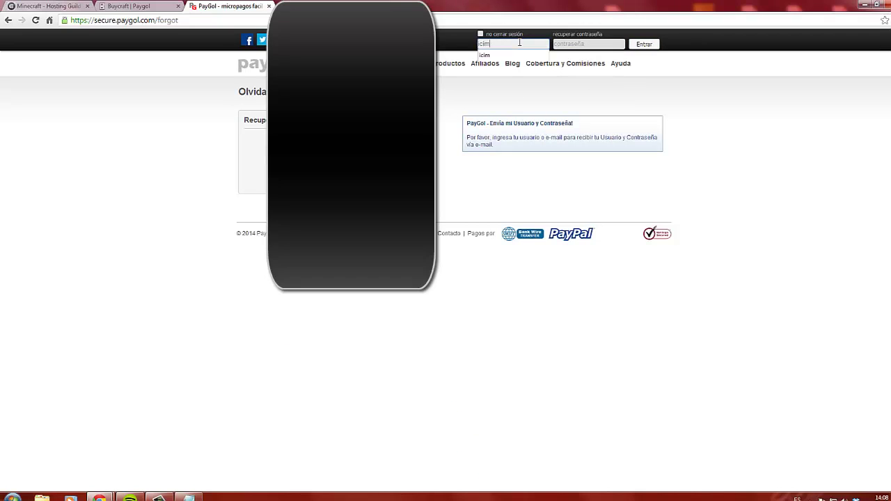
type("m")
left_click(519, 55)
left_click(824, 498)
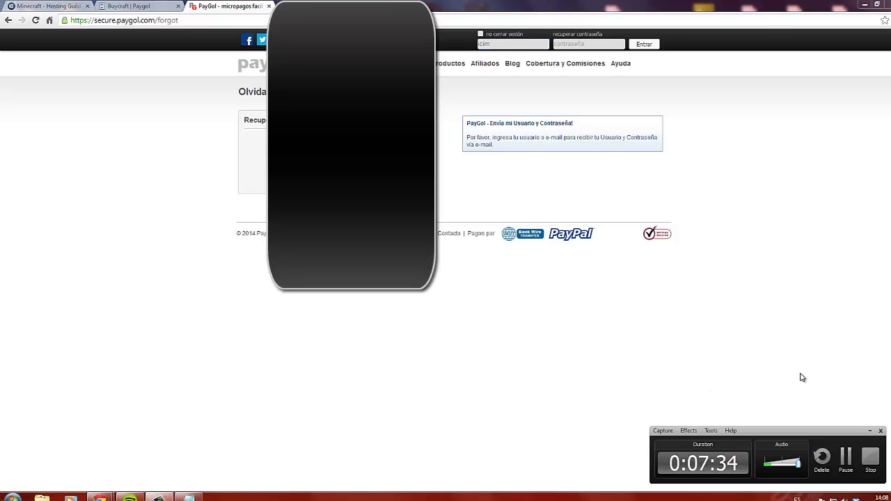
left_click(845, 460)
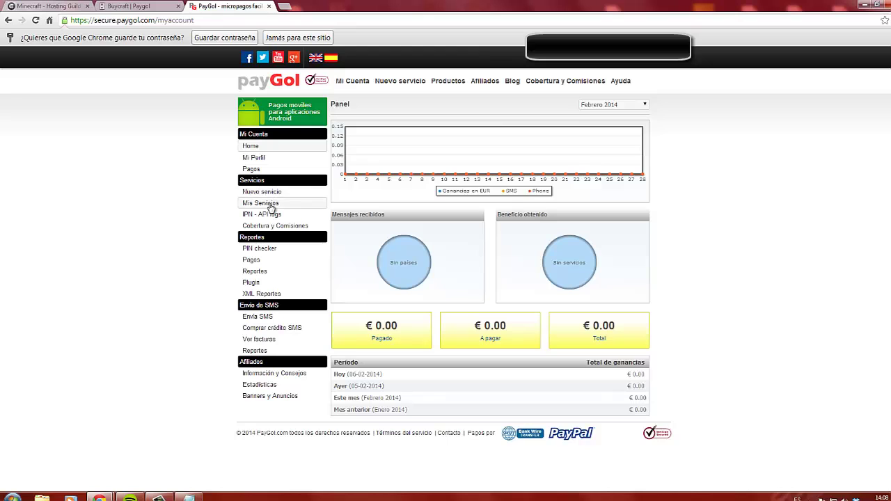
Start a new service of type 'Para cualquier tipo de sitio web' from Crear un nuevo servicio
left_click(273, 193)
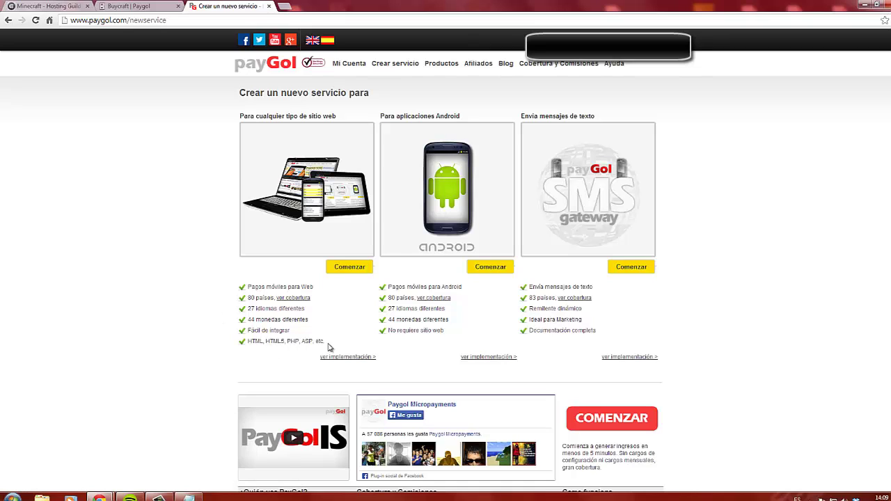
left_click(631, 268)
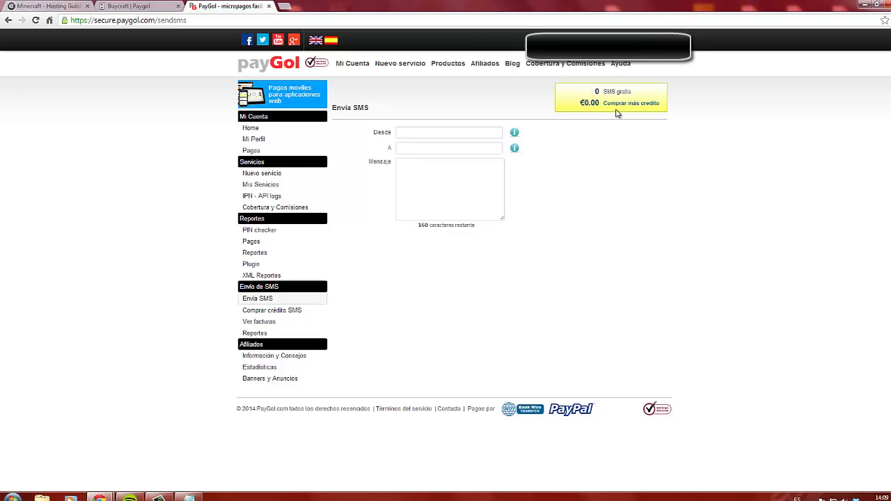
left_click(280, 175)
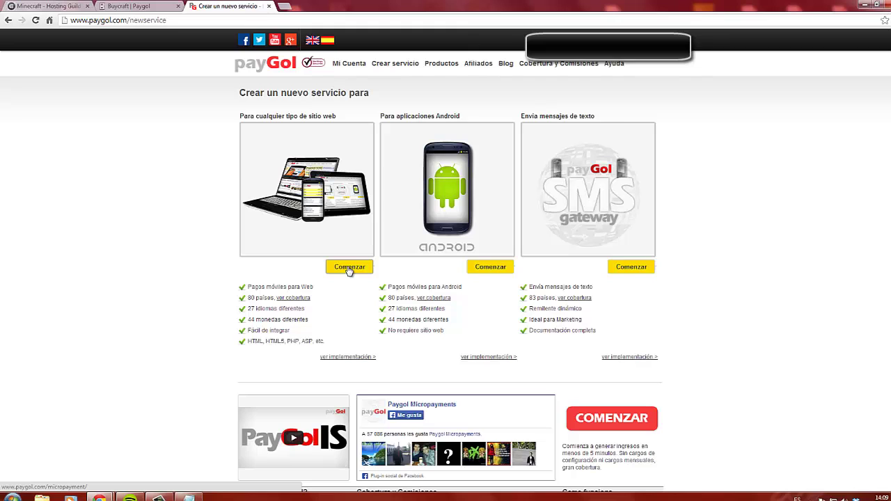
left_click(349, 268)
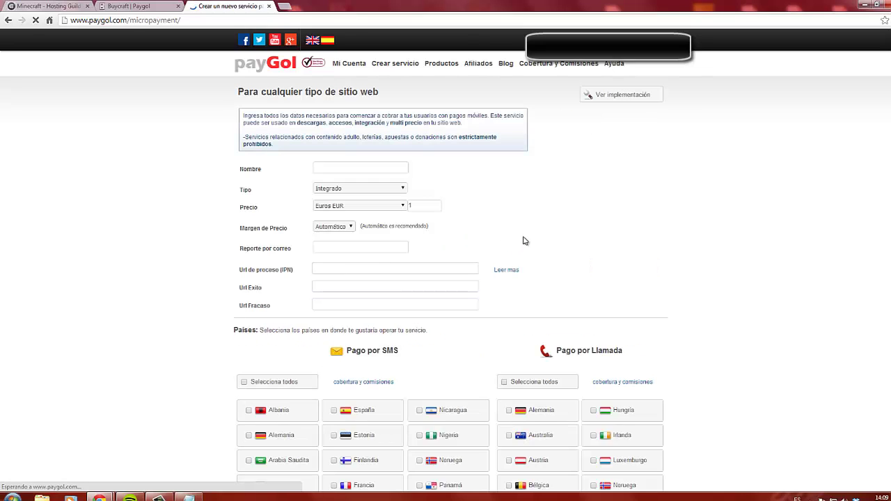
Keep Margen de Precio on Automático and tick España for SMS payment
scroll(522, 241, "down", 3)
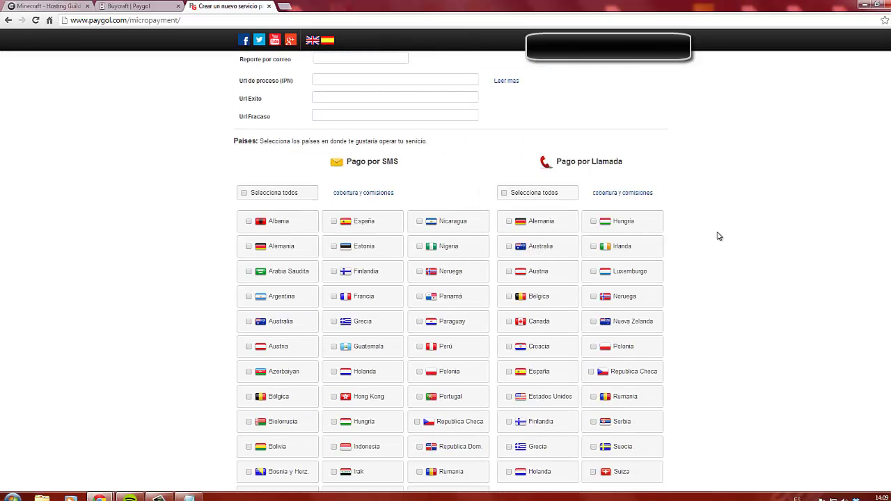
scroll(720, 236, "down", 1)
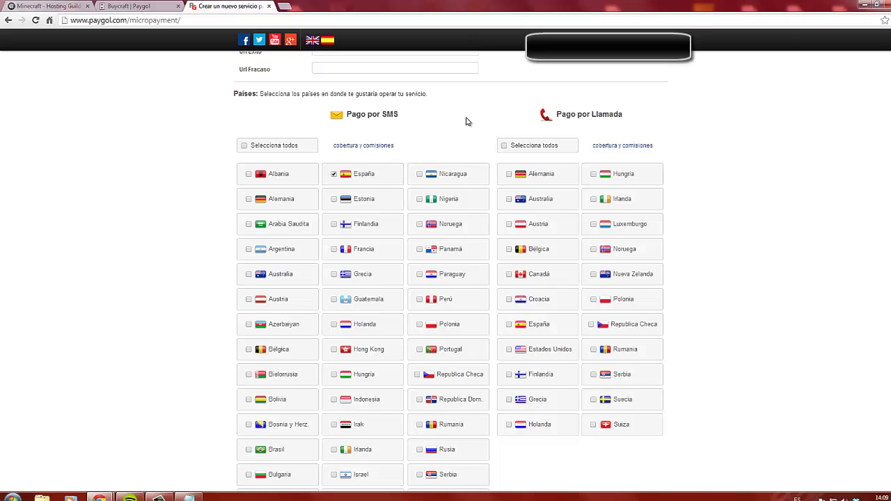
scroll(467, 124, "up", 4)
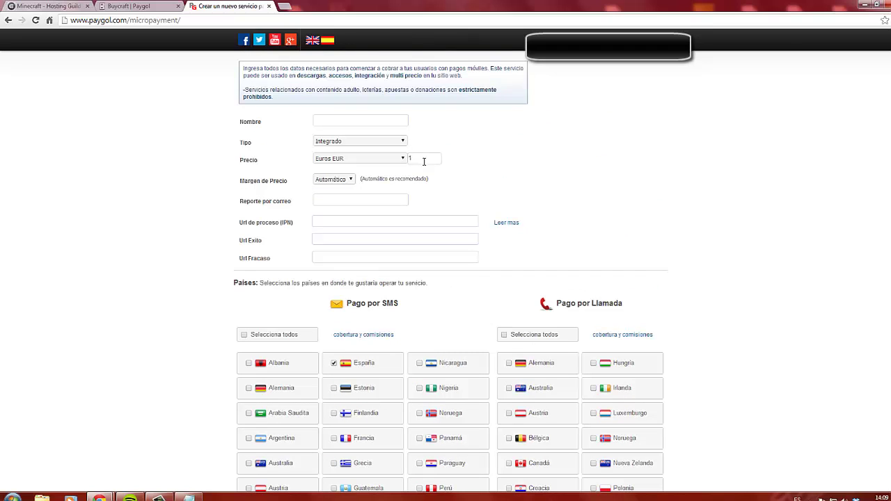
left_click(349, 182)
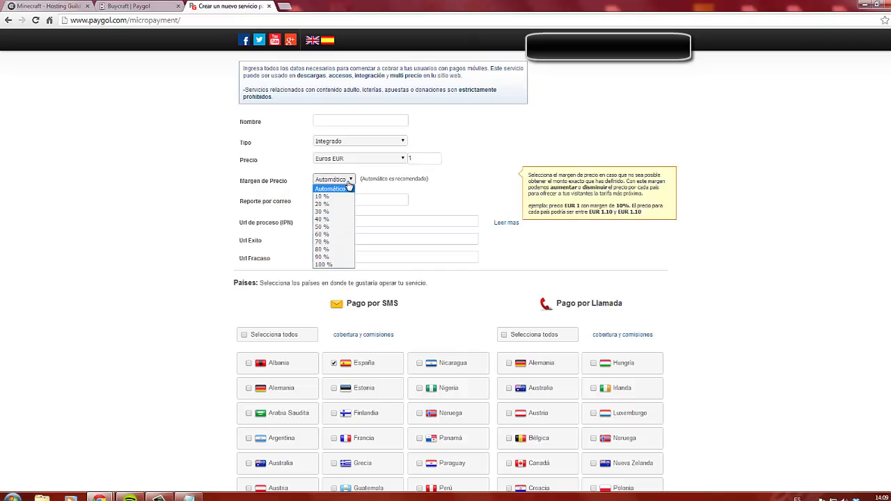
left_click(349, 184)
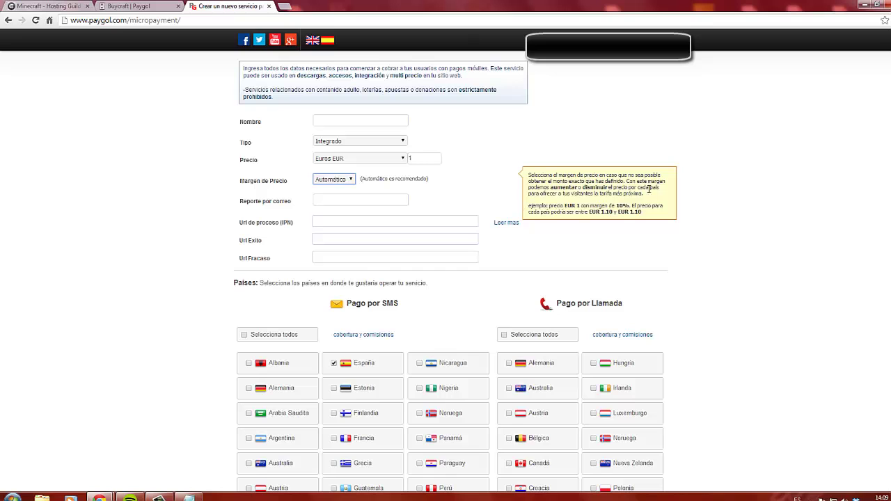
scroll(441, 243, "down", 2)
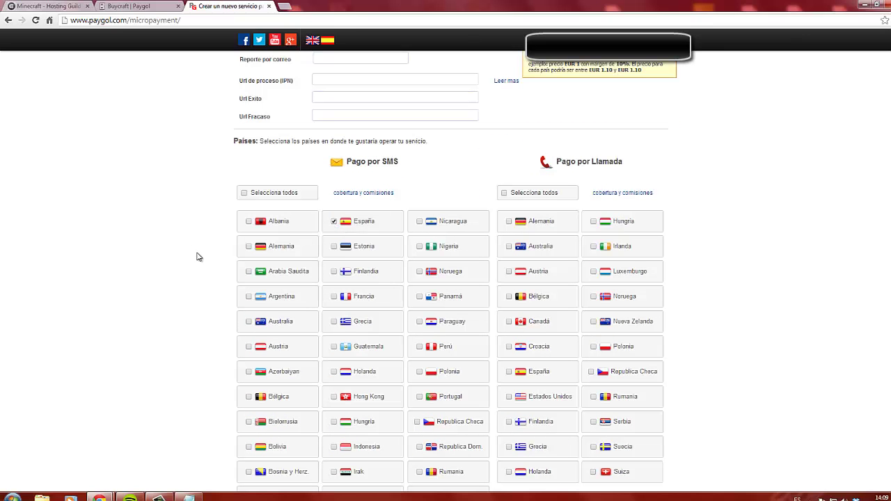
scroll(196, 274, "down", 2)
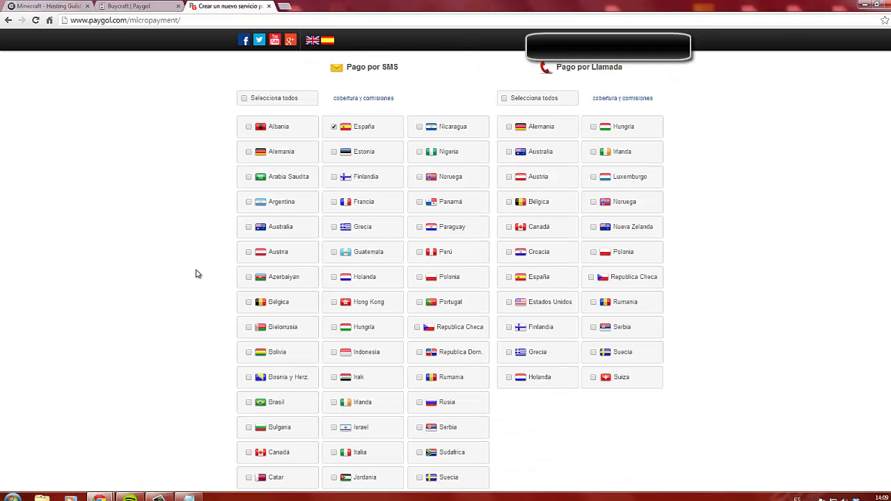
scroll(185, 308, "down", 2)
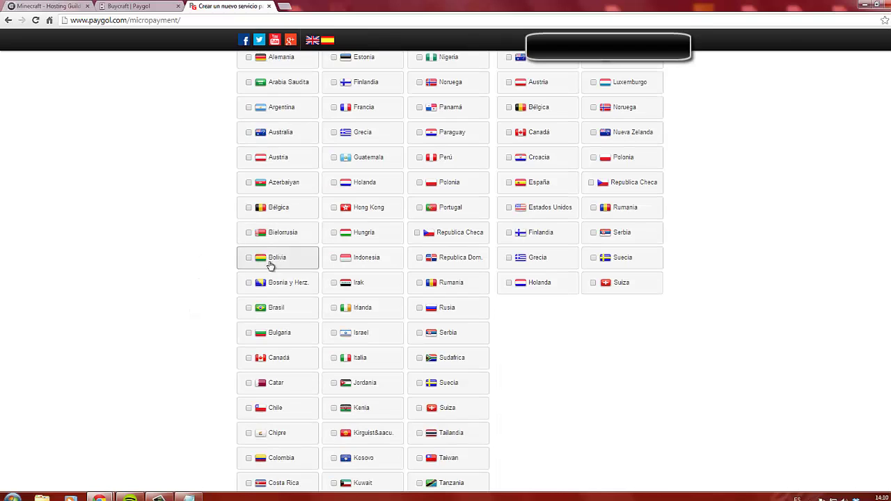
scroll(205, 368, "down", 2)
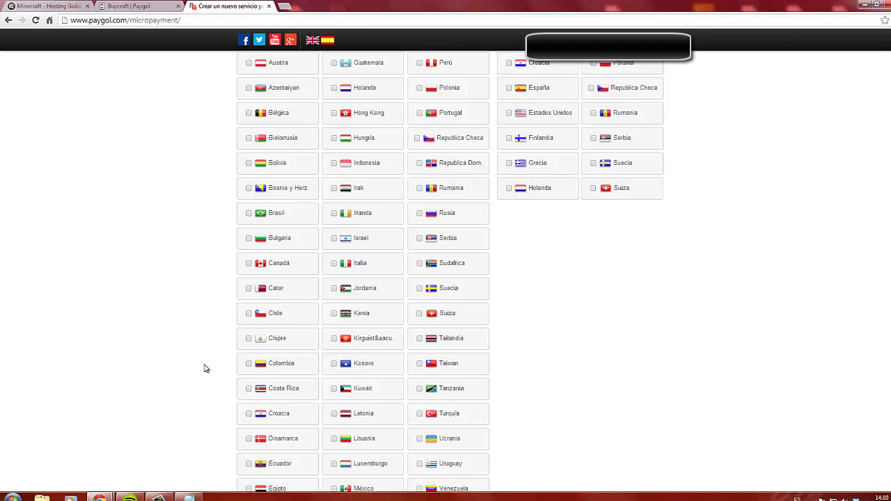
Tick Chile, Colombia, Costa Rica, Ecuador and El Salvador for SMS payment
left_click(249, 314)
scroll(203, 342, "down", 2)
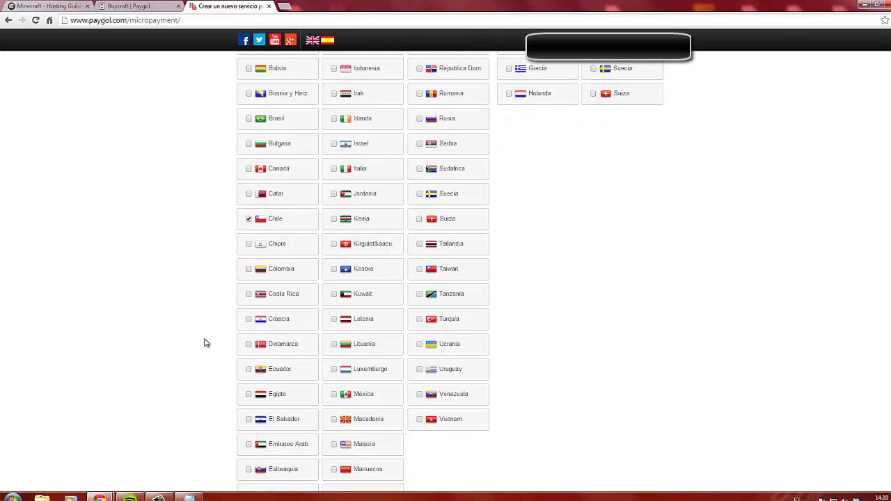
left_click(248, 269)
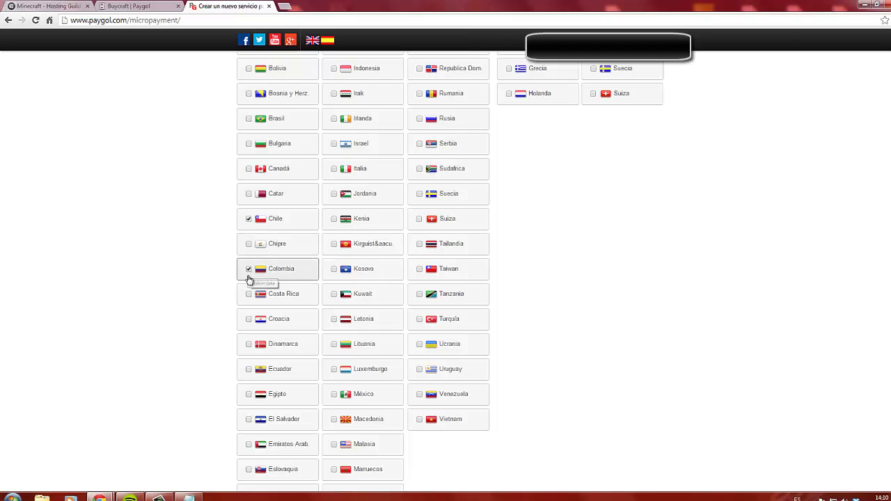
left_click(249, 295)
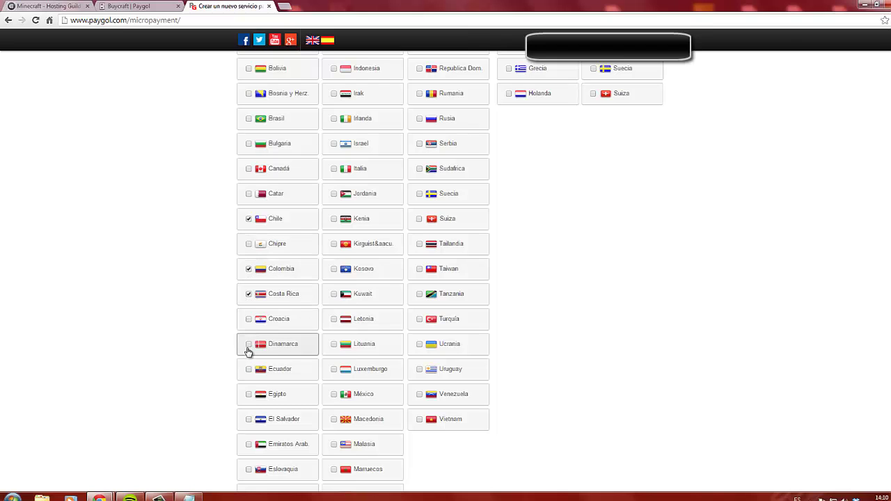
left_click(249, 370)
scroll(219, 380, "down", 2)
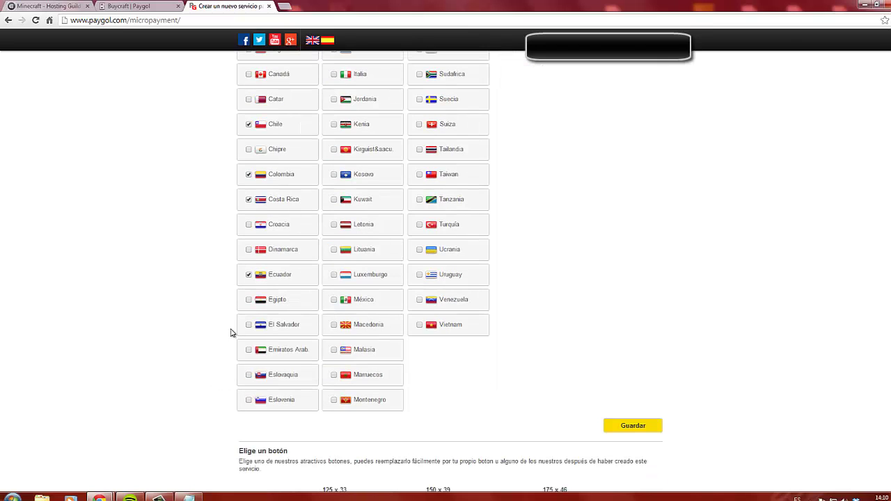
left_click(248, 328)
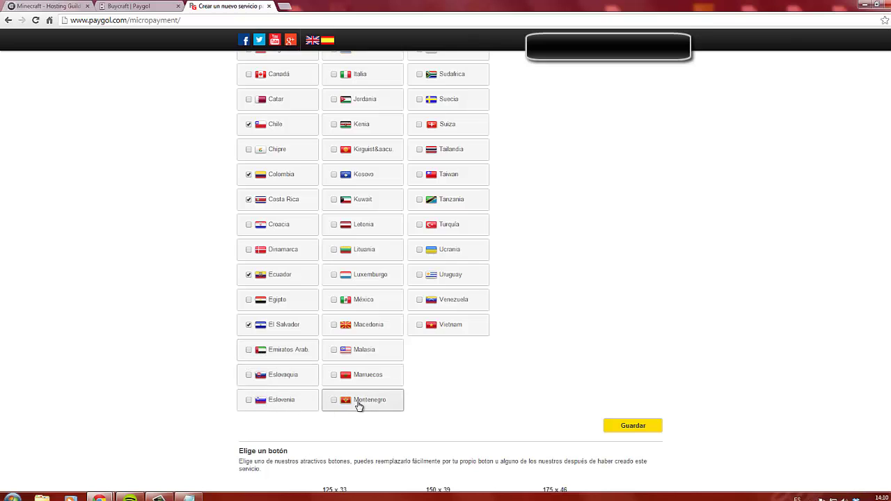
Tick Macedonia, México and Italia for SMS payment
left_click(344, 327)
left_click(335, 303)
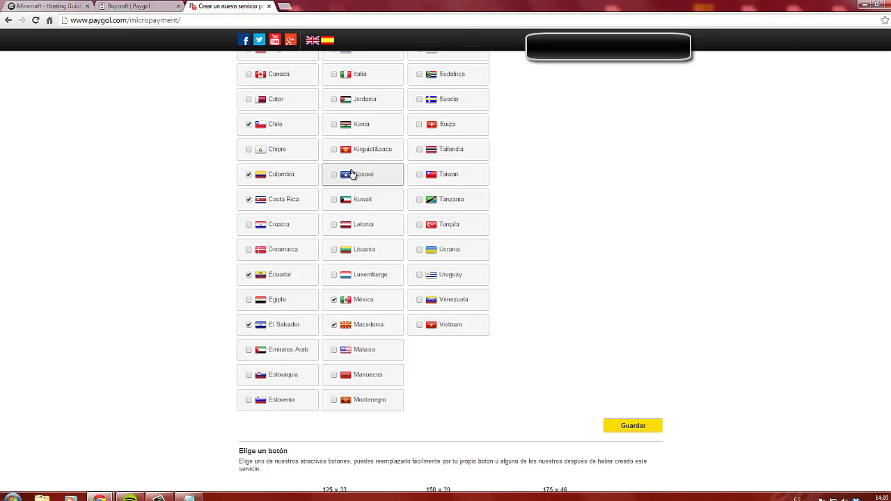
scroll(364, 149, "up", 1)
left_click(336, 122)
scroll(367, 115, "up", 2)
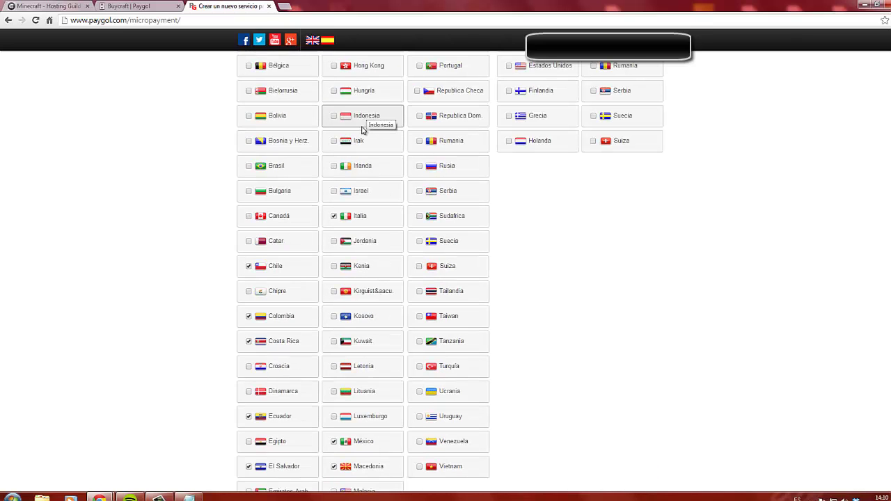
scroll(362, 114, "up", 1)
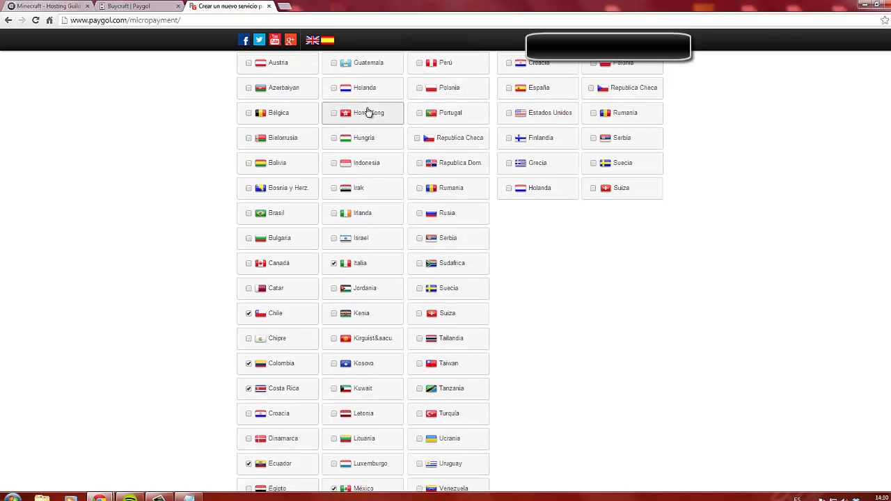
scroll(367, 115, "up", 1)
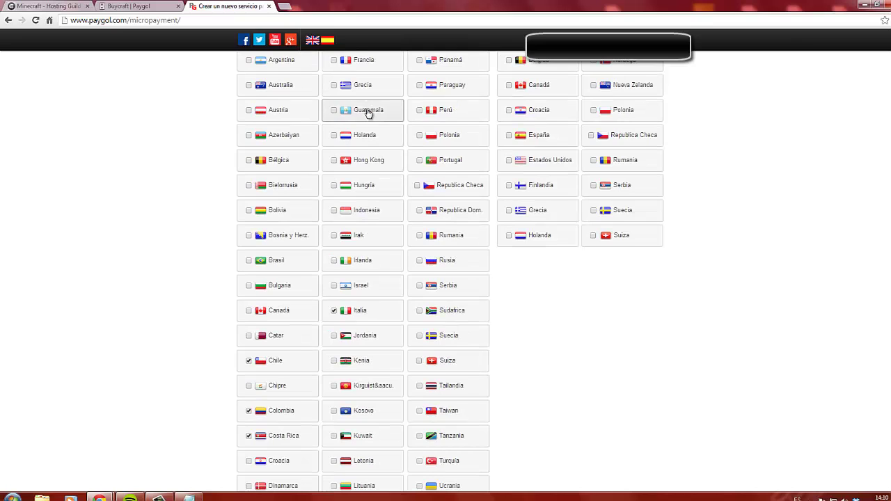
scroll(367, 116, "up", 2)
scroll(367, 113, "up", 1)
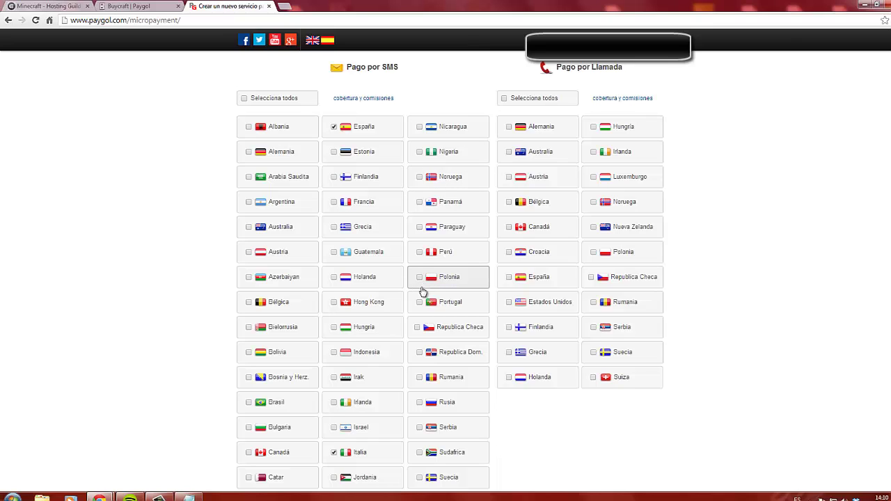
Tick Paraguay, Panamá, Perú, Portugal, Republica Checa and Republica Dom. for SMS payment
left_click(423, 230)
left_click(421, 201)
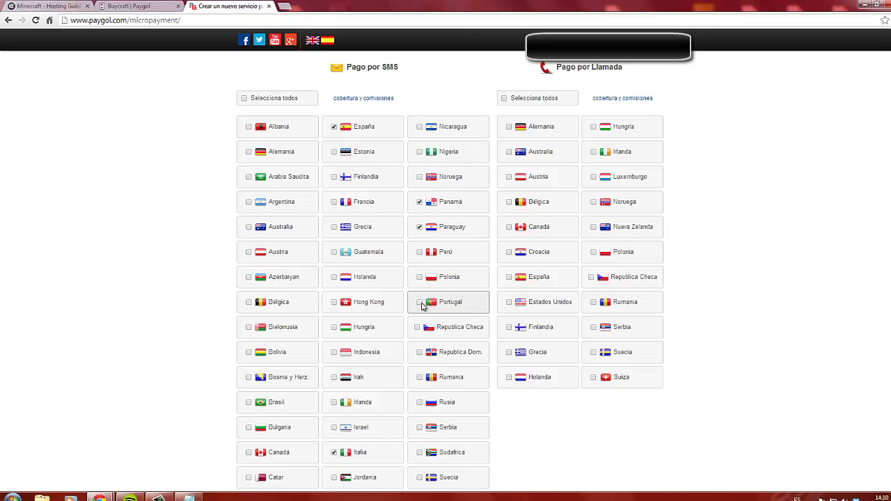
left_click(419, 252)
left_click(420, 302)
scroll(427, 293, "down", 1)
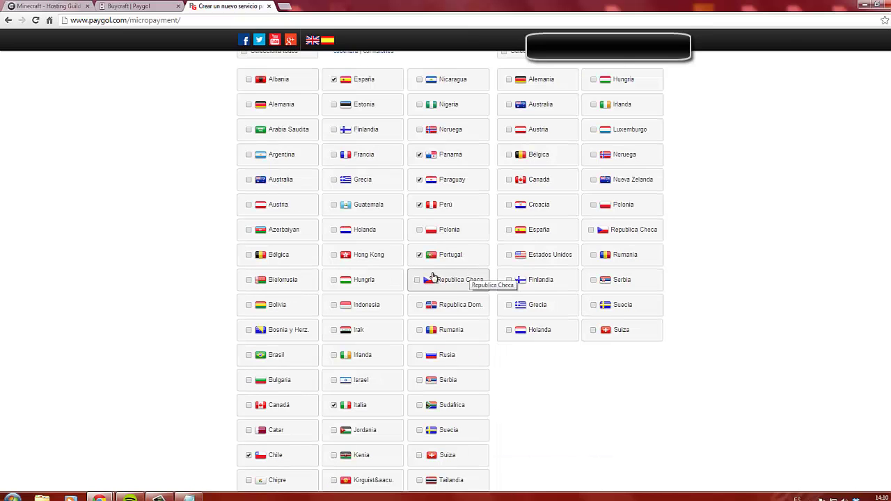
scroll(430, 277, "down", 1)
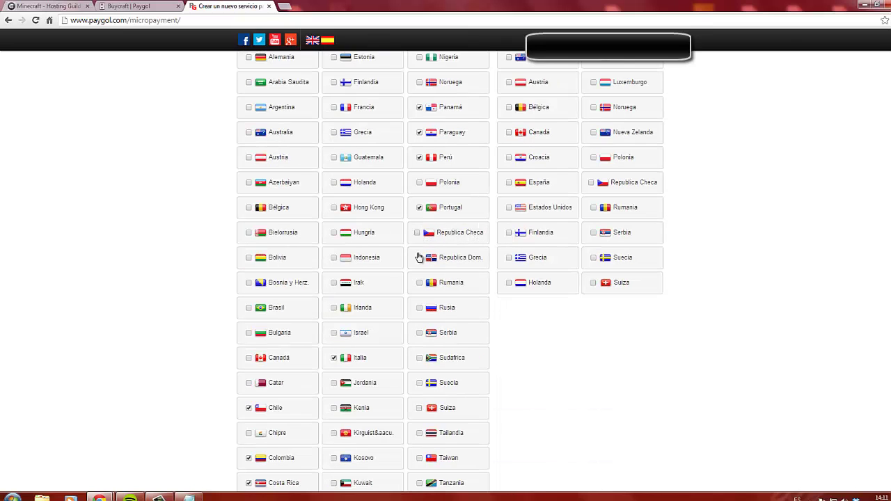
left_click(418, 235)
left_click(420, 258)
scroll(420, 265, "down", 1)
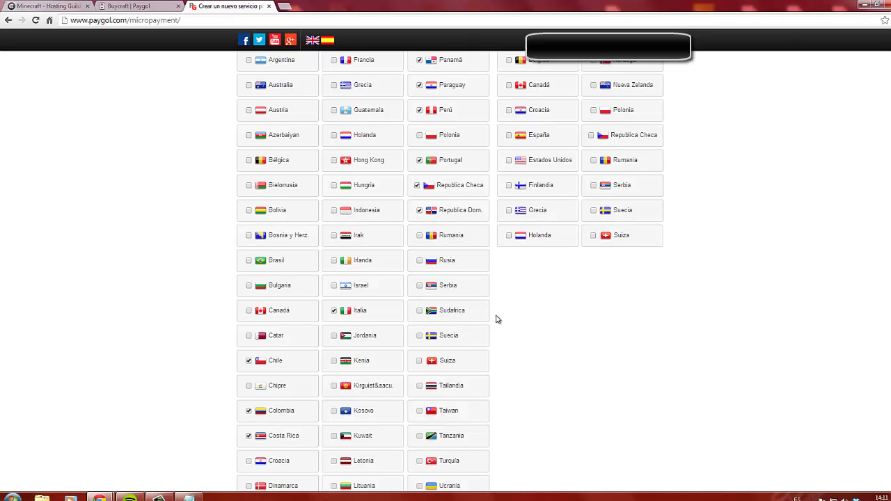
scroll(487, 307, "down", 3)
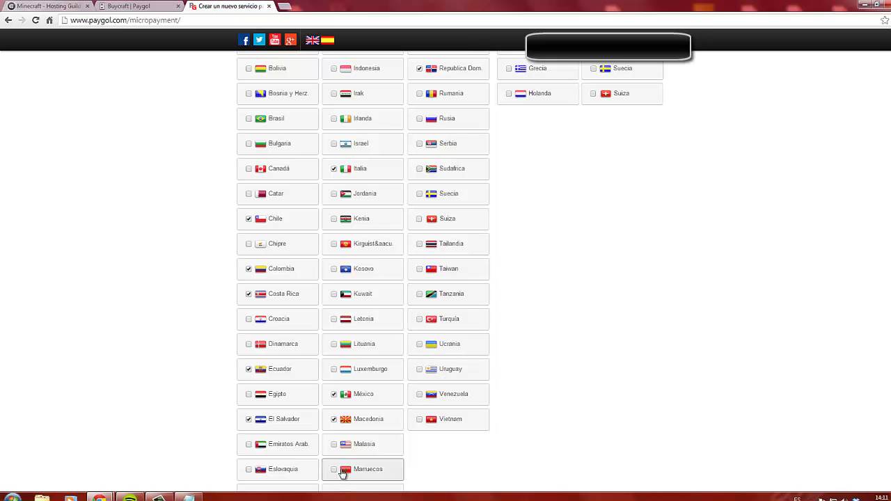
scroll(589, 371, "up", 4)
scroll(661, 335, "up", 1)
scroll(661, 334, "down", 1)
Tick every country for both pay-by-call and SMS payments
left_click(537, 100)
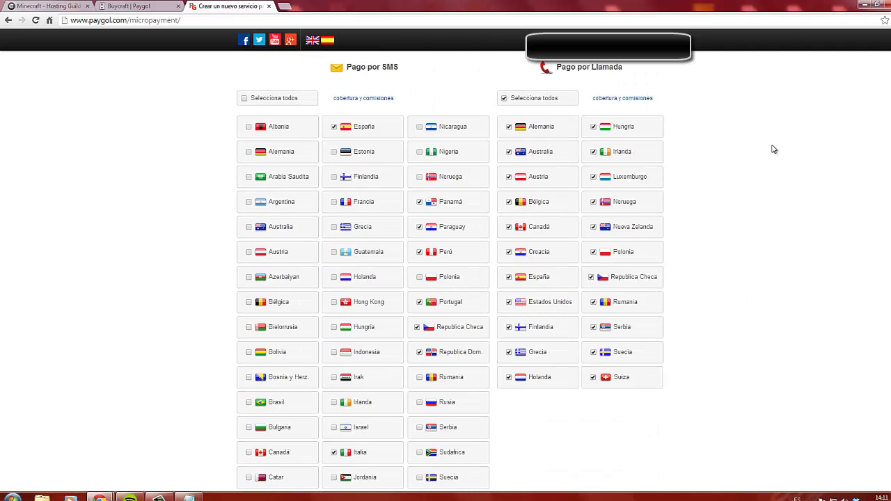
scroll(466, 99, "up", 3)
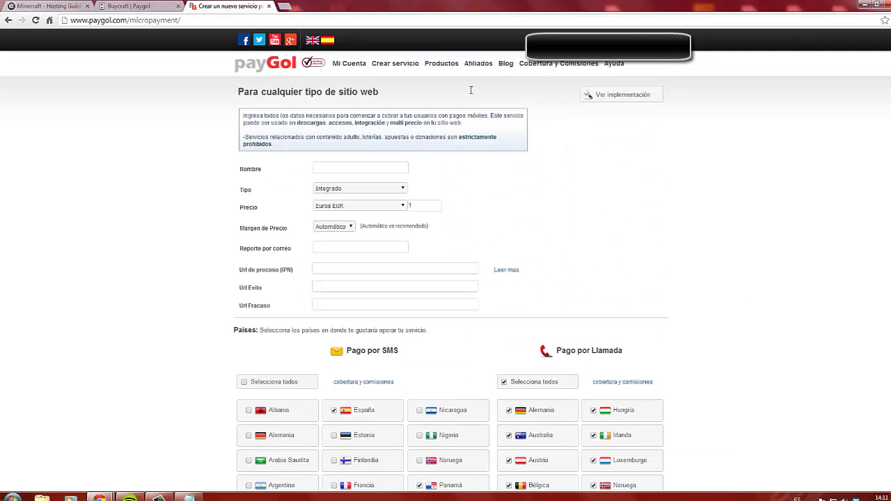
left_click(249, 335)
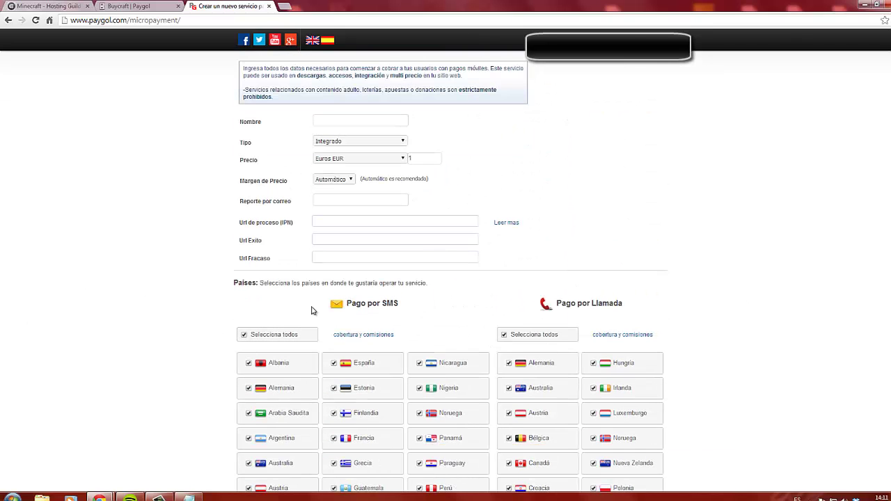
scroll(631, 282, "down", 7)
scroll(635, 367, "up", 5)
scroll(635, 368, "up", 3)
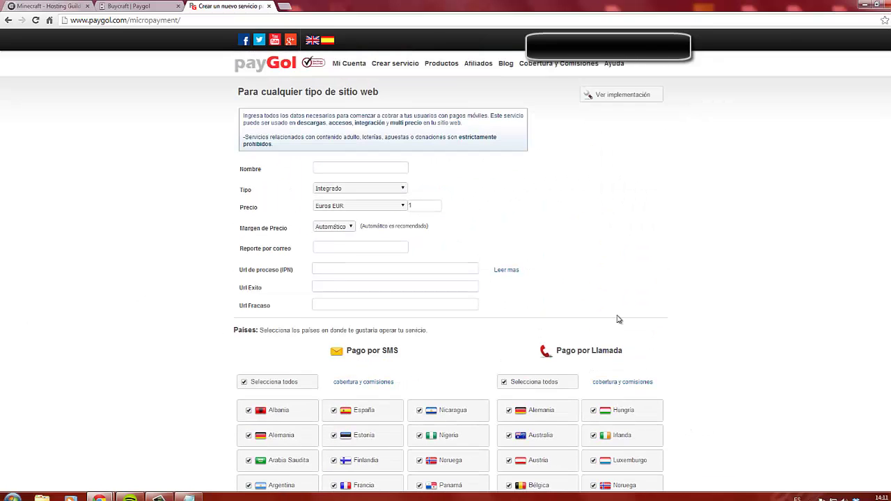
Name the service 'Pequeña donacion' with a capital P
left_click(354, 169)
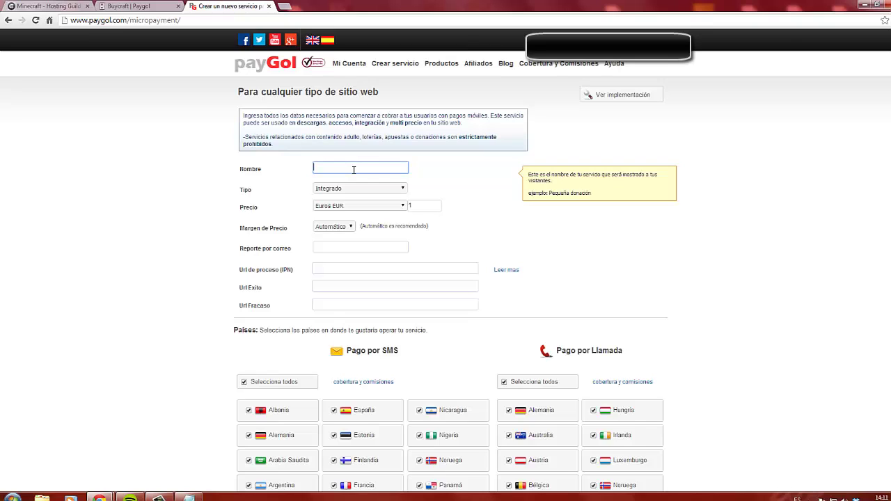
type("pequeña donacion")
left_click(317, 169)
key("BackSpace")
type("P")
left_click(365, 192)
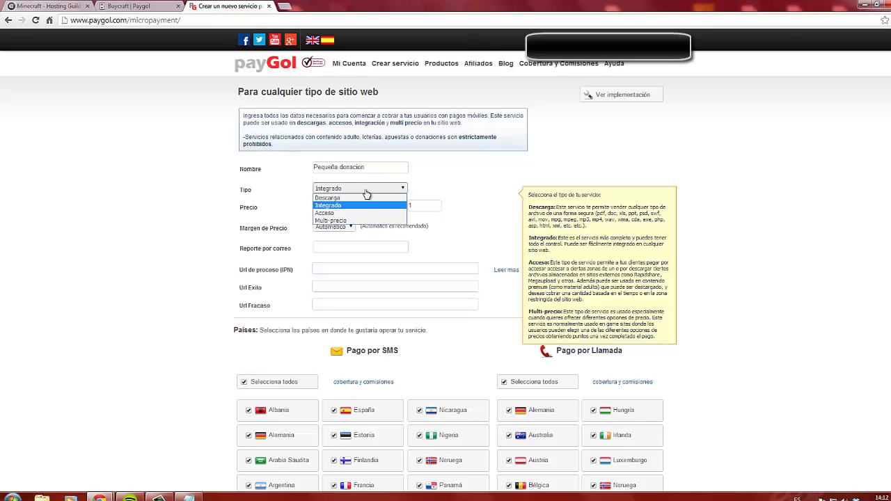
Set the service type to Multi-precio and dismiss the colour-scheme warning
left_click(346, 220)
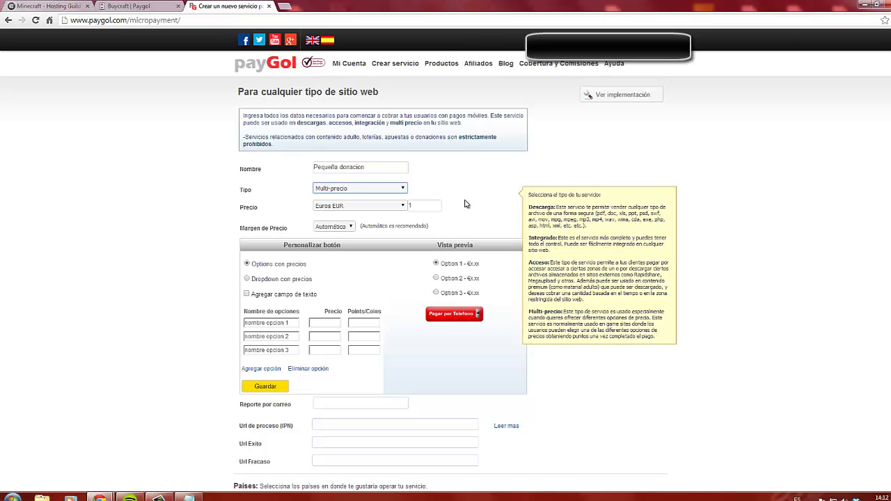
left_click(421, 206)
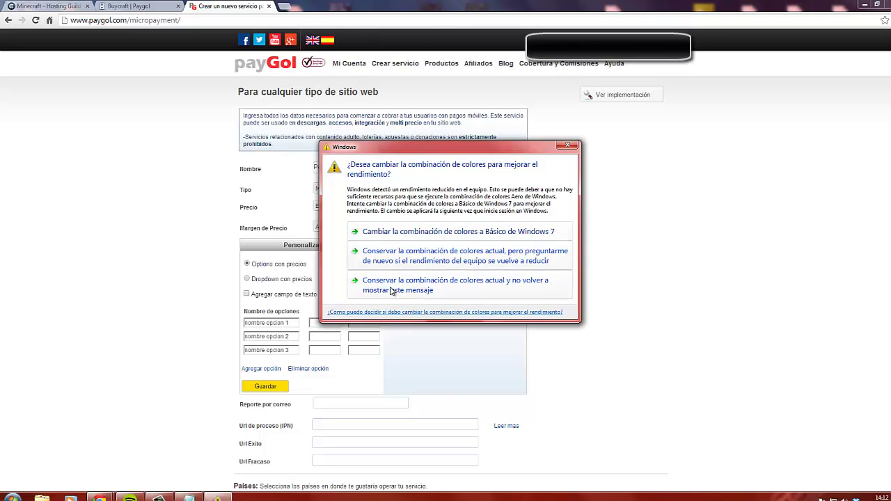
left_click(438, 290)
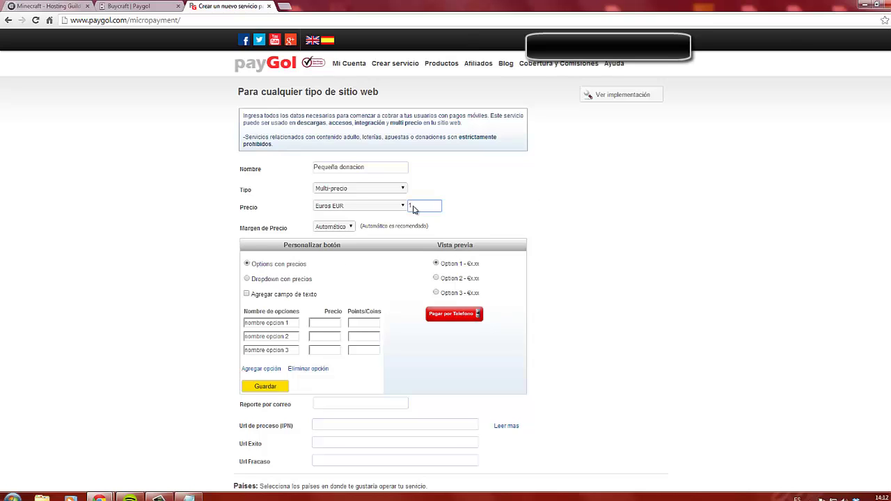
Try the dropdown and radio price previews, ending on the radio options
left_click(247, 280)
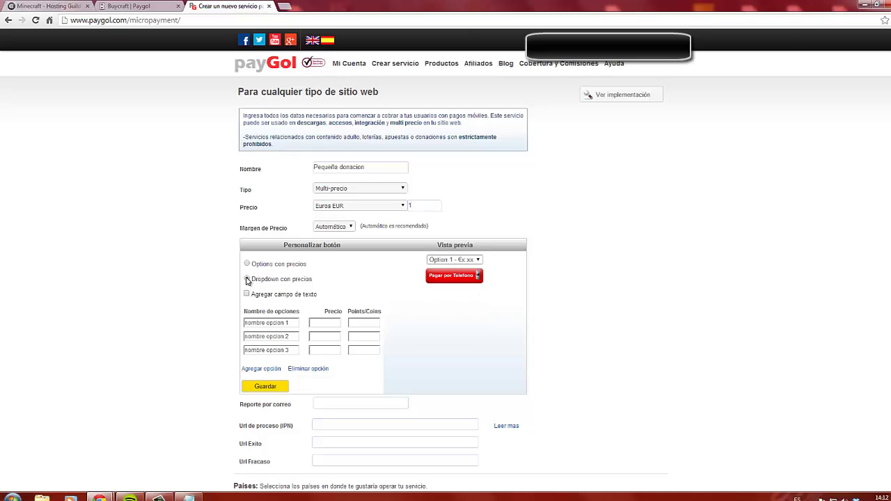
left_click(248, 264)
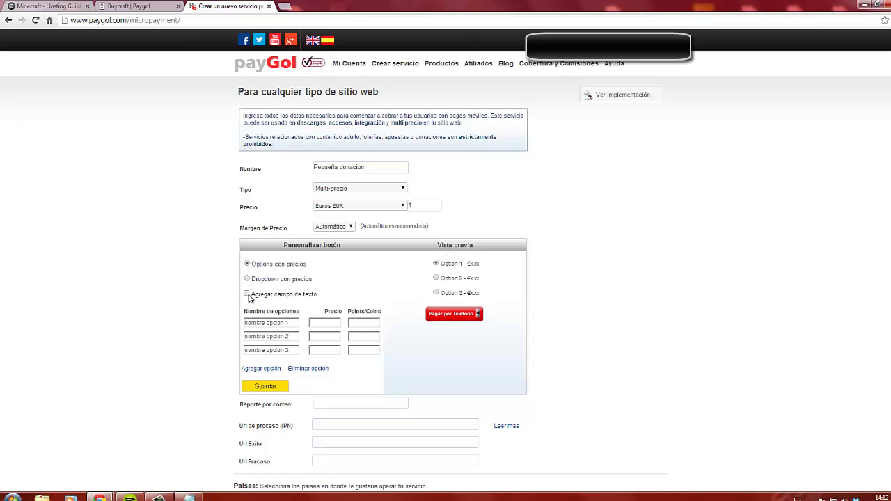
left_click(248, 279)
left_click(247, 265)
Rename the three price options to barato, medio and alto
left_click_drag(298, 324, 243, 323)
type("1")
left_click(293, 338)
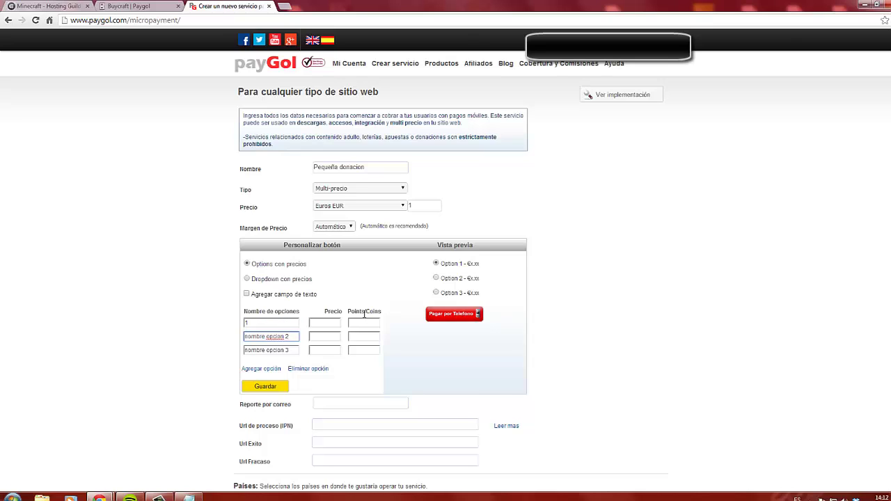
double_click(259, 325)
type("barato")
left_click_drag(297, 336, 216, 342)
type("medio")
left_click_drag(297, 350, 215, 355)
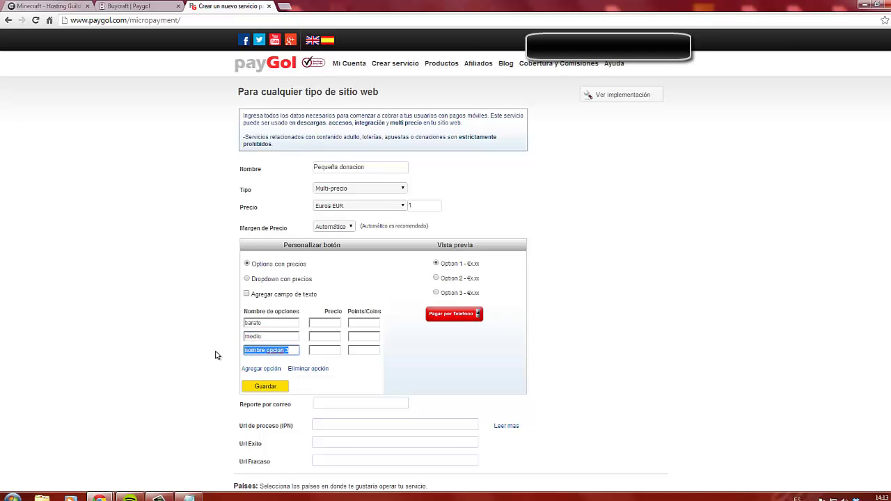
type("alto")
Price barato at 2, medio at 3.5 and alto at 5
left_click(334, 324)
type("2")
left_click(333, 336)
type("5")
left_click(336, 350)
type("5")
left_click(338, 336)
key("BackSpace")
type("3")
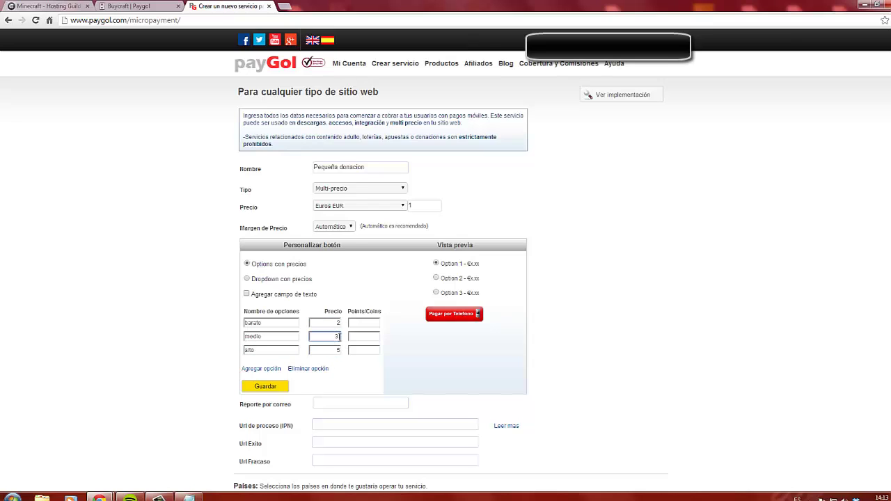
type(".5")
Add a fourth price option named bondadoso priced at 10
left_click(365, 322)
scroll(382, 328, "down", 1)
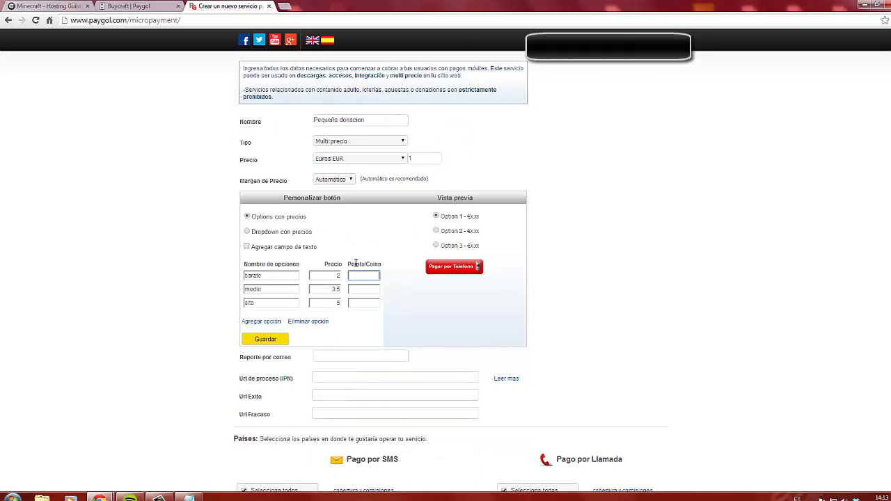
left_click(260, 321)
left_click(295, 318)
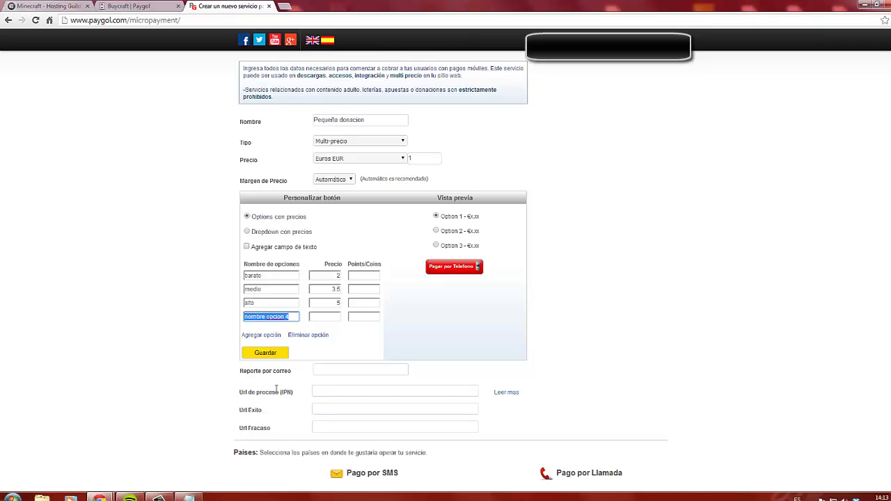
type("bondadoso")
left_click(334, 317)
type("10")
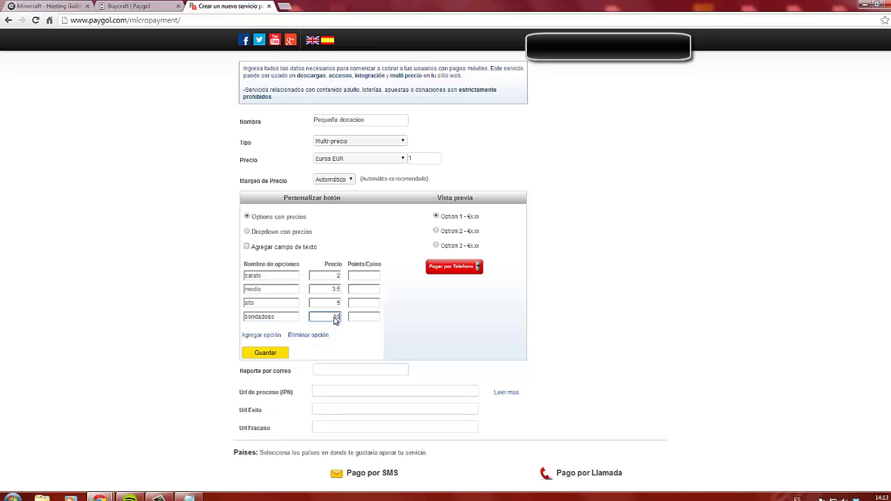
Enter Points/Coins of 2, 3.5 and 5 for barato, medio and alto
left_click(358, 317)
left_click(372, 277)
type("2")
left_click(372, 288)
type("2")
key("BackSpace")
type("3,5")
left_click(379, 303)
type("5")
left_click(376, 316)
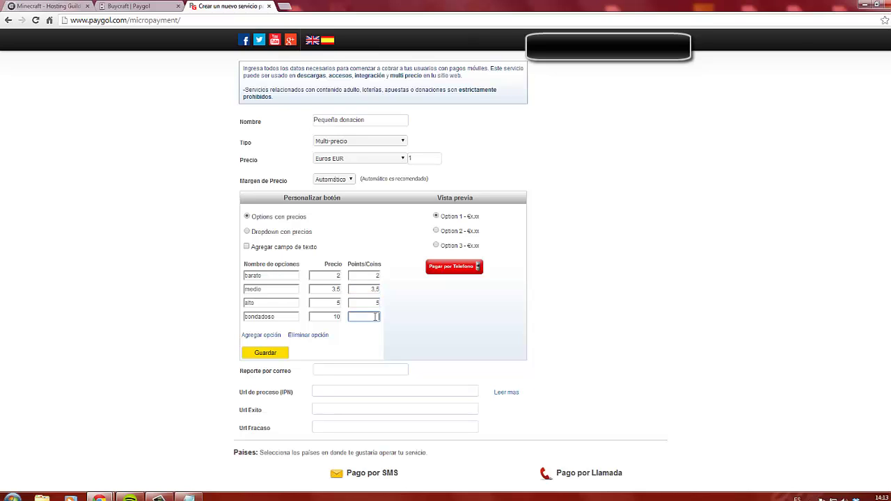
left_click(378, 289)
key("BackSpace")
type("5")
Switch the price display to 'Dropdown con precios' and check the preview list
left_click(437, 232)
left_click(438, 247)
left_click(247, 232)
left_click(454, 213)
left_click(454, 212)
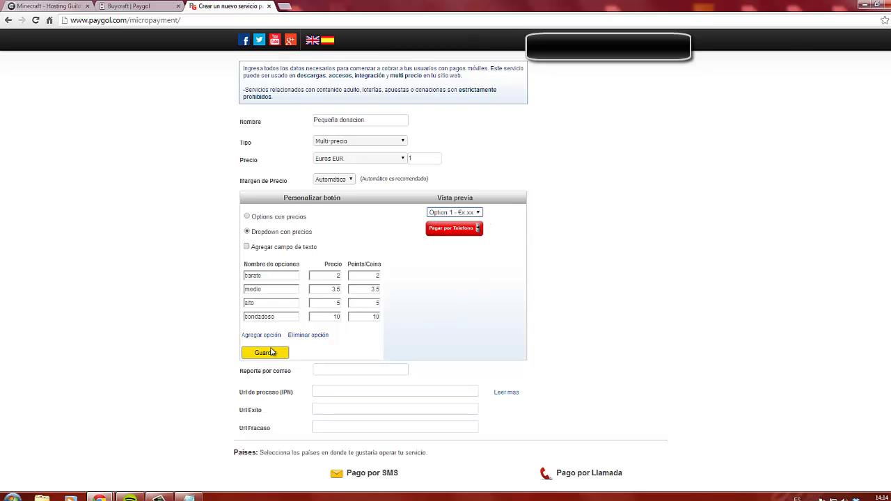
Leave the custom text field off, save the options, and verify the preview dropdown
left_click(246, 247)
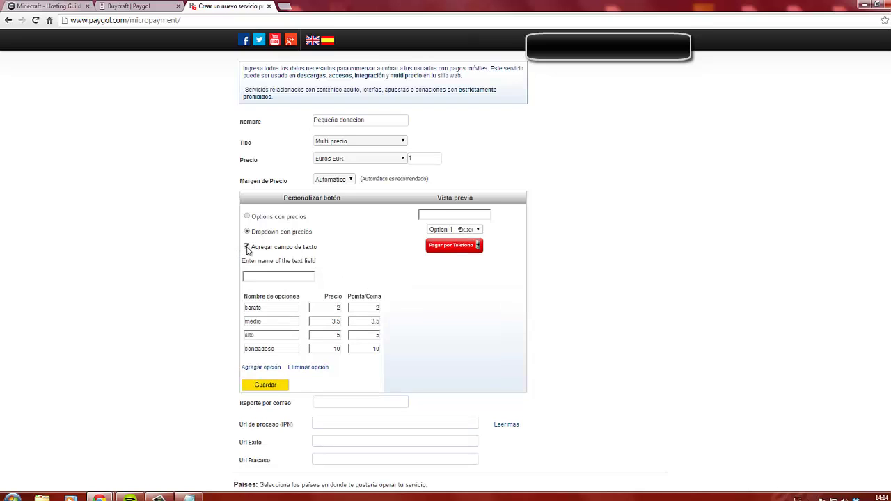
left_click(246, 247)
left_click(246, 247)
left_click(246, 247)
scroll(288, 336, "down", 1)
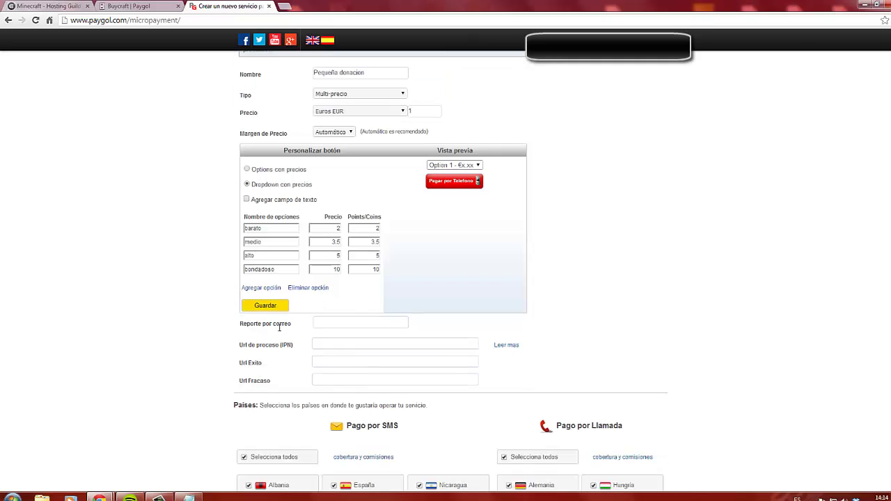
left_click(273, 310)
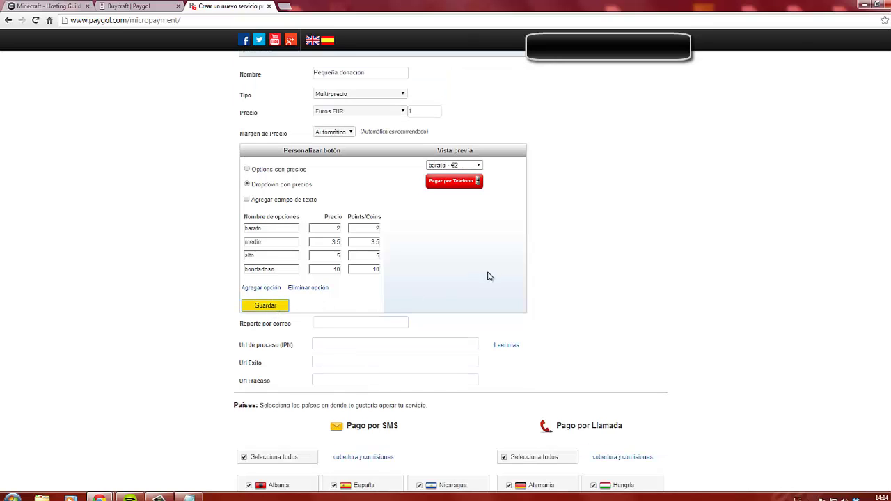
left_click(477, 166)
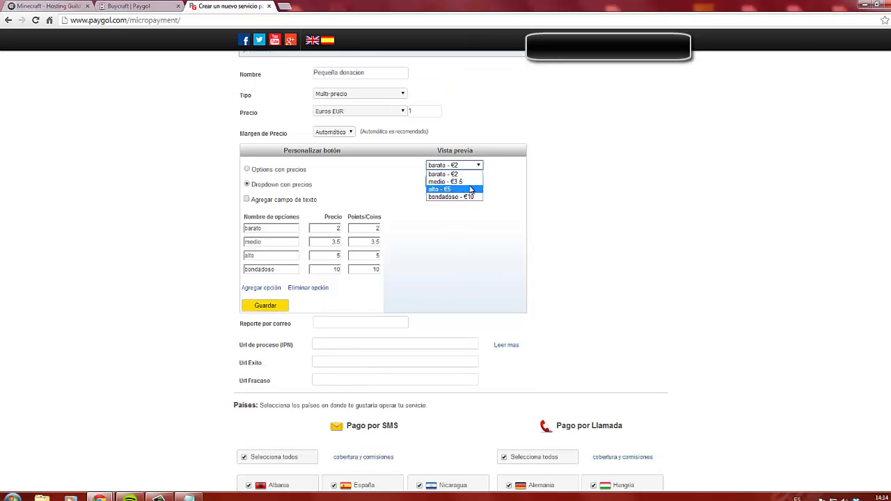
left_click(577, 261)
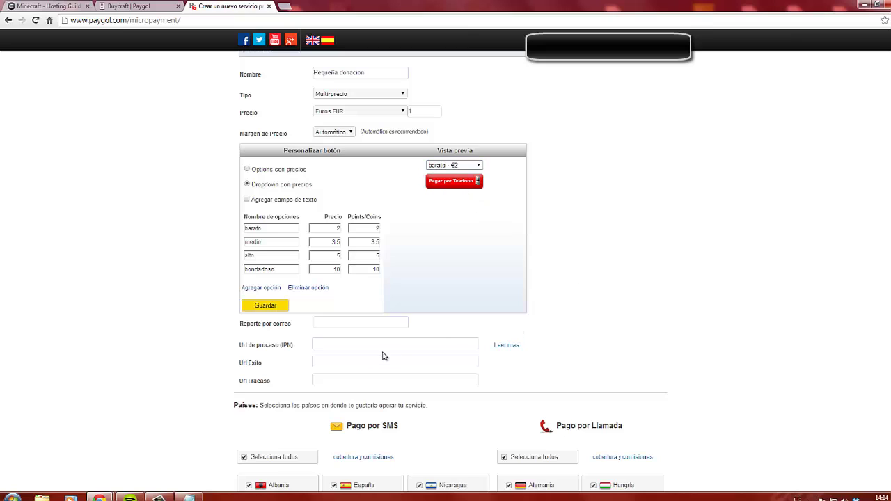
Enter the payment report e-mail address in 'Reporte por correo'
left_click(376, 322)
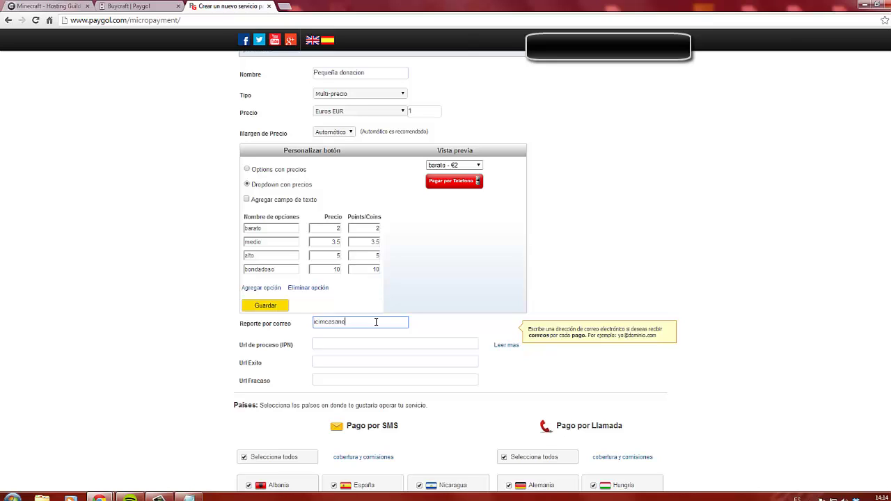
left_click(352, 343)
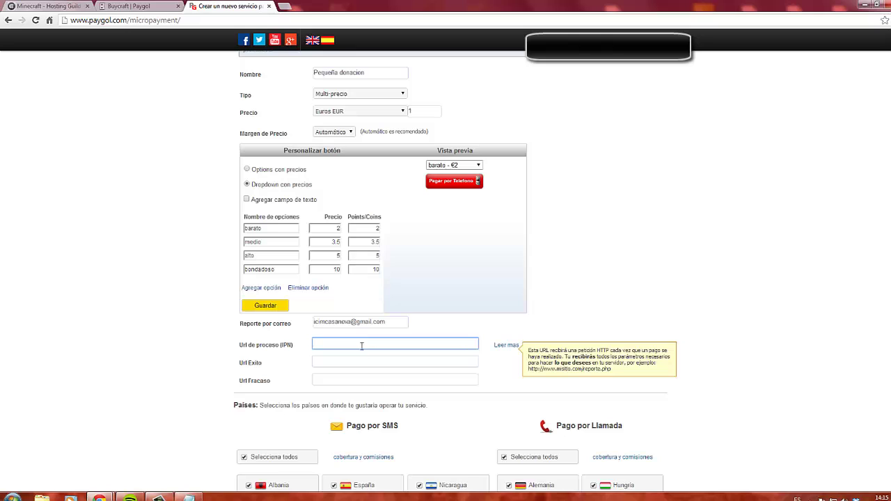
left_click(358, 362)
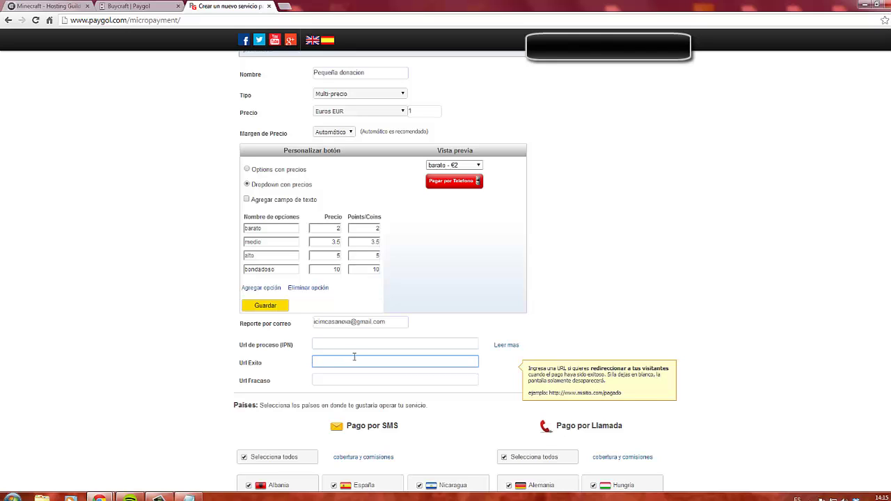
Go to blogspot.com in a new browser tab
left_click(287, 8)
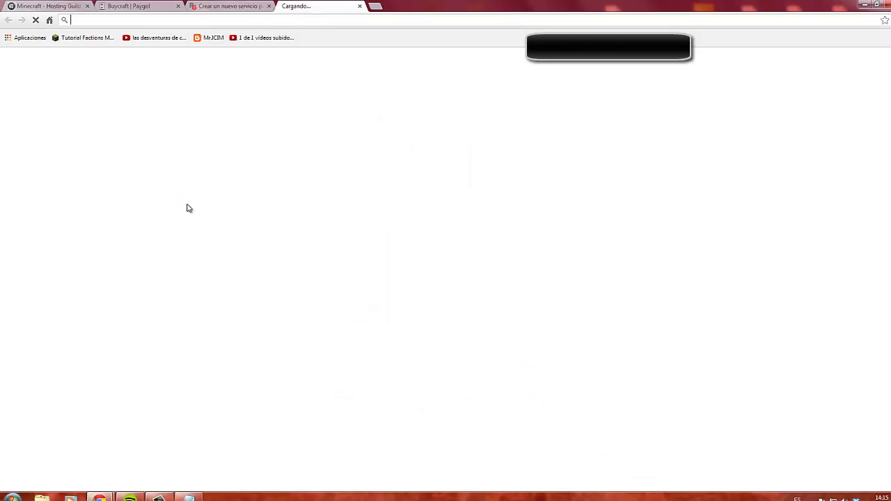
type("icims")
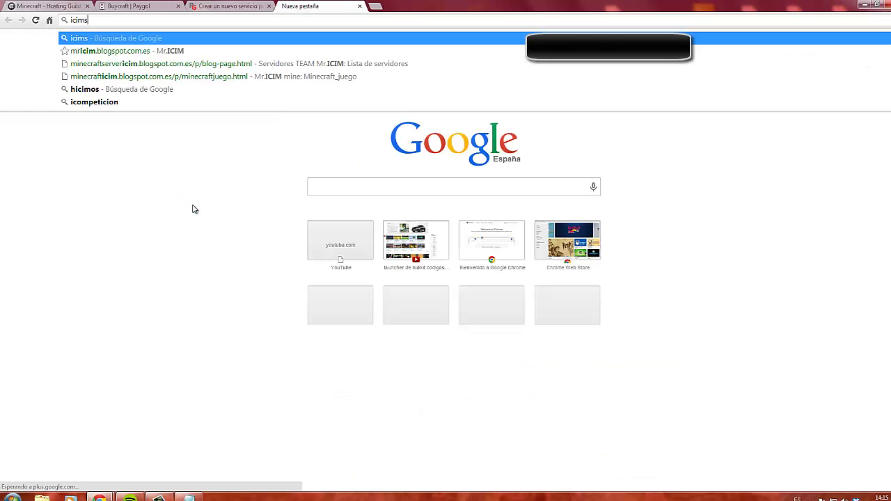
key("BackSpace")
key("BackSpace")
key("BackSpace")
key("BackSpace")
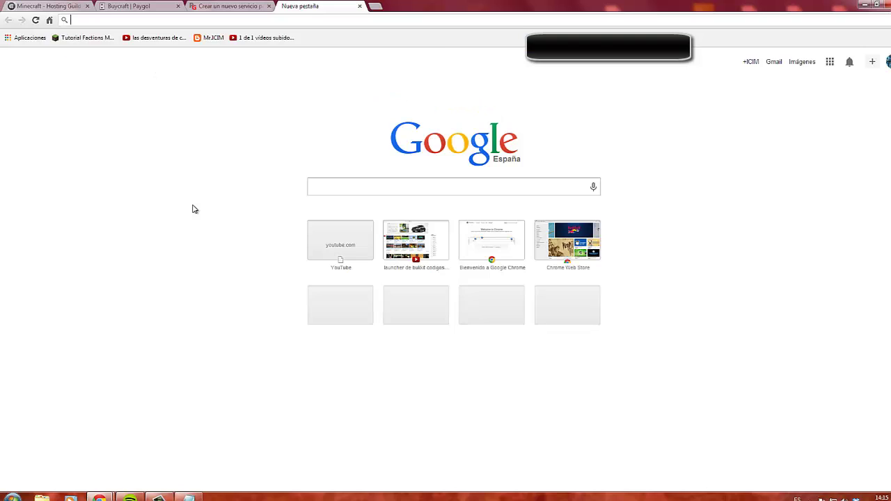
type("blogspo")
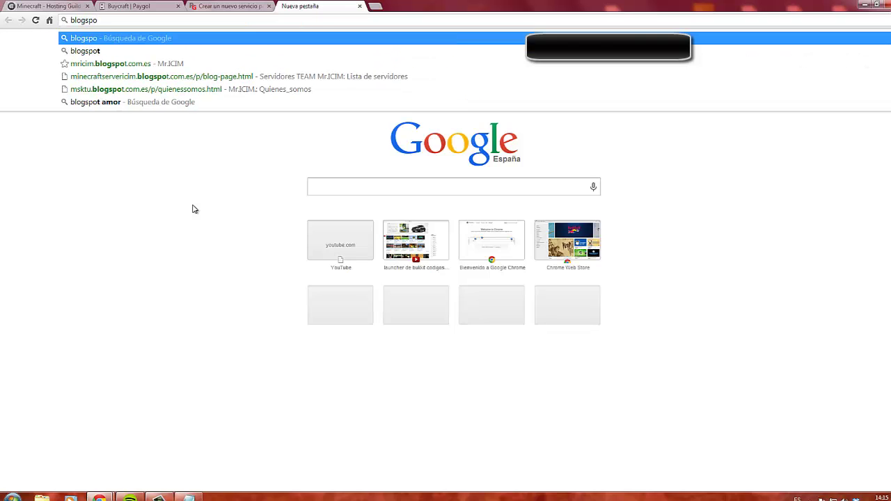
type("t.con")
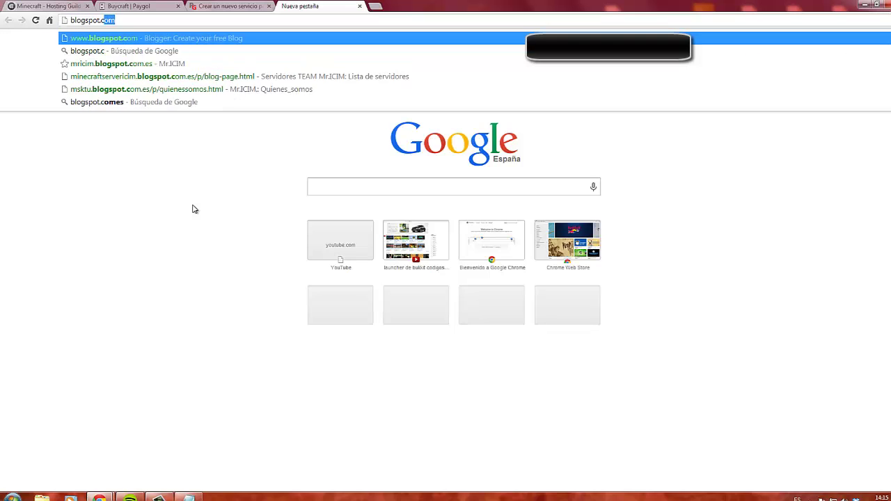
key("BackSpace")
type("m")
key("Return")
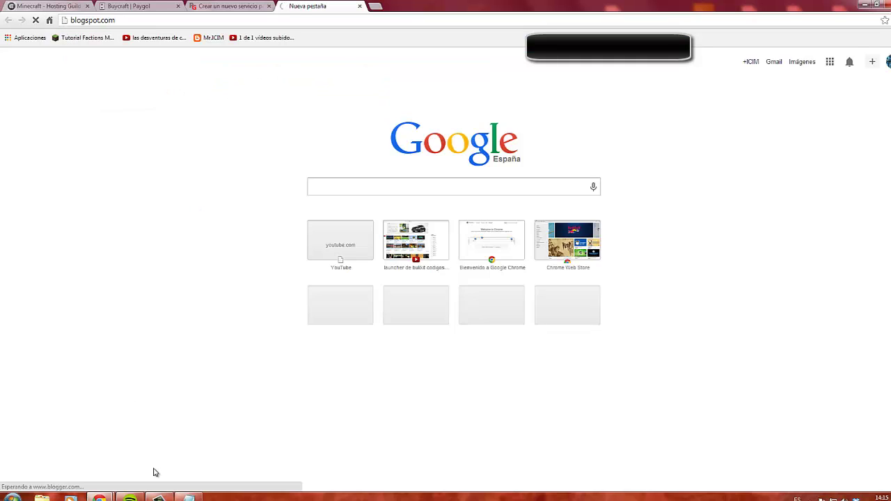
left_click(159, 497)
left_click(159, 498)
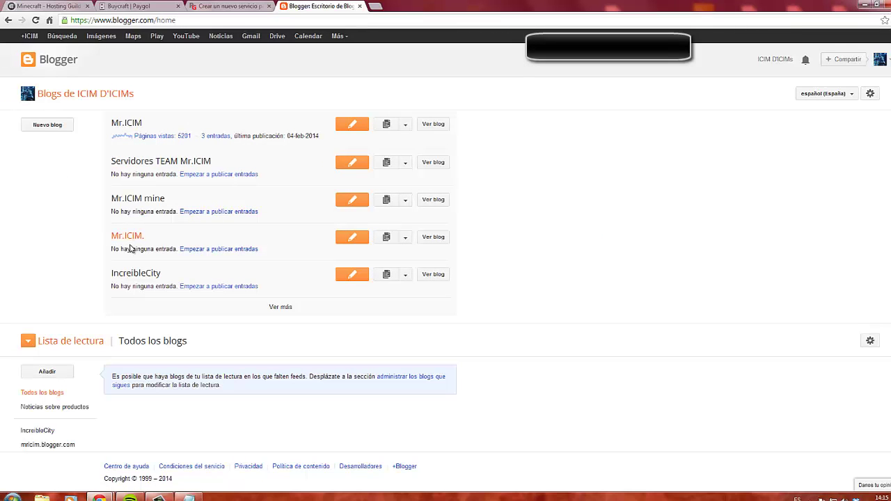
View the Mr.ICIM. blog's published Donaciones_ok page and select its URL
left_click(406, 238)
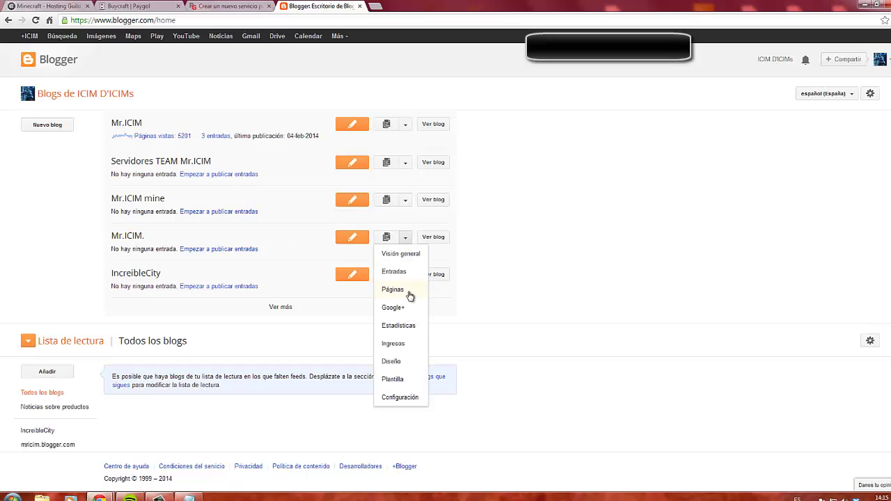
left_click(411, 296)
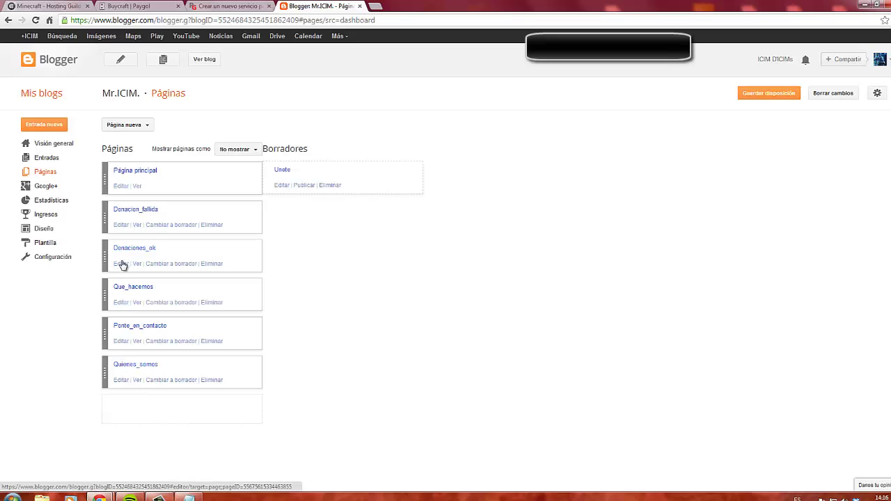
left_click(137, 268)
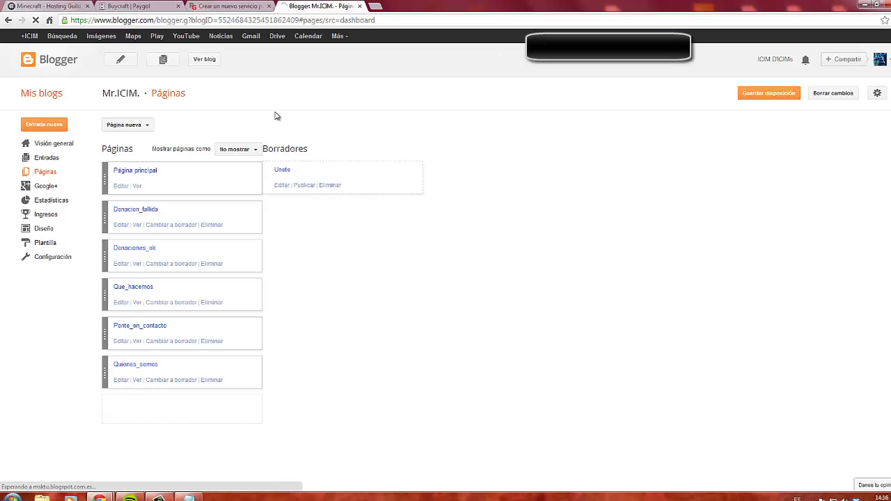
key("ctrl+l")
key("ctrl+c")
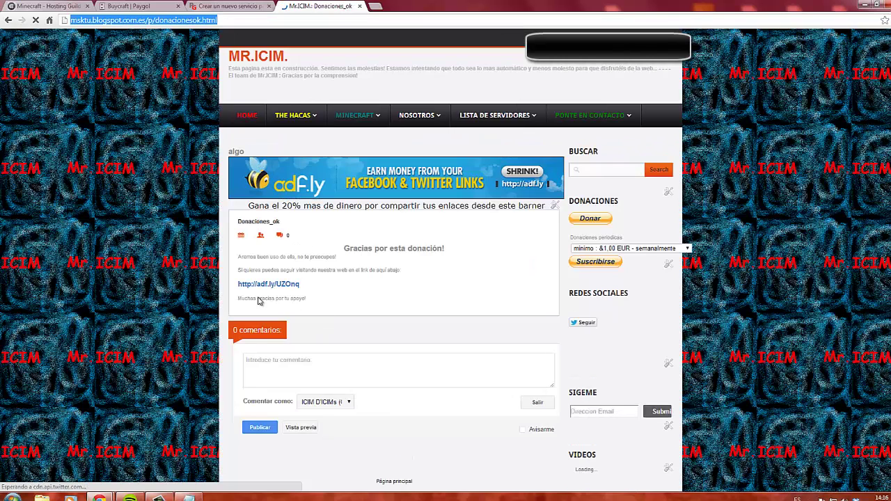
Paste the Donaciones_ok URL into Url Exito and the Donacion_fallida URL into Url Fracaso
left_click(214, 6)
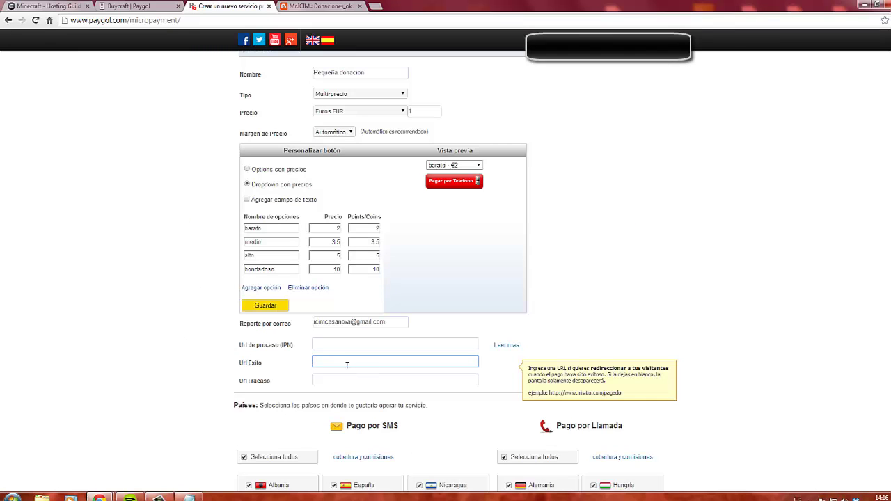
key("ctrl+v")
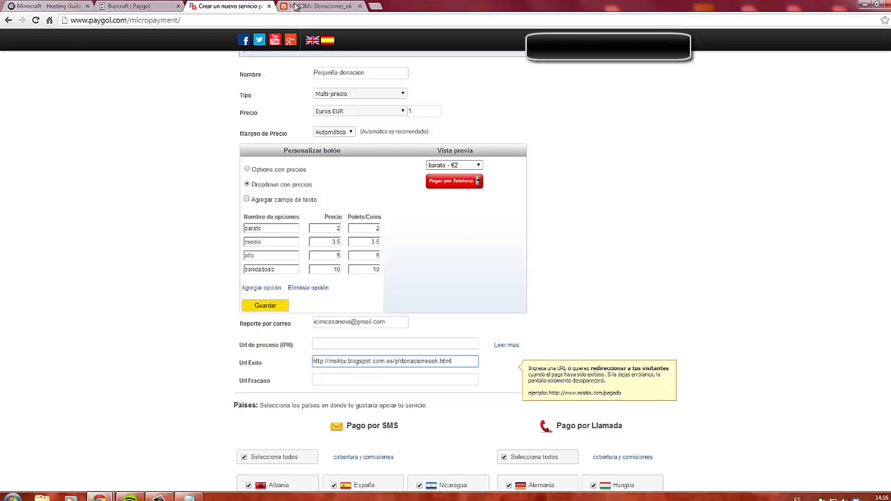
left_click(320, 7)
left_click(8, 20)
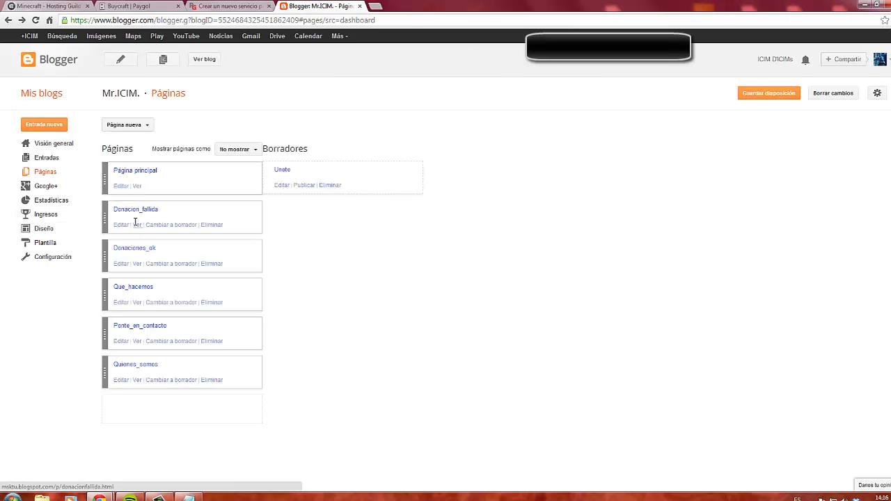
left_click(136, 225)
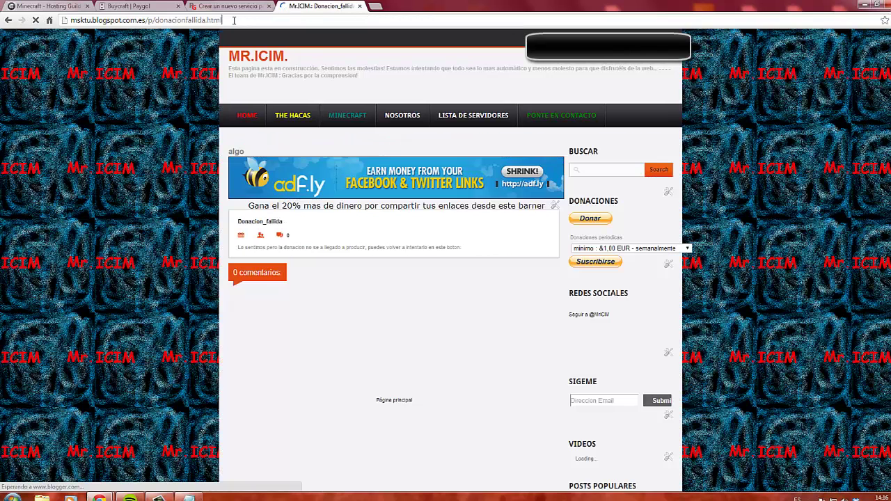
left_click(234, 20)
key("ctrl+c")
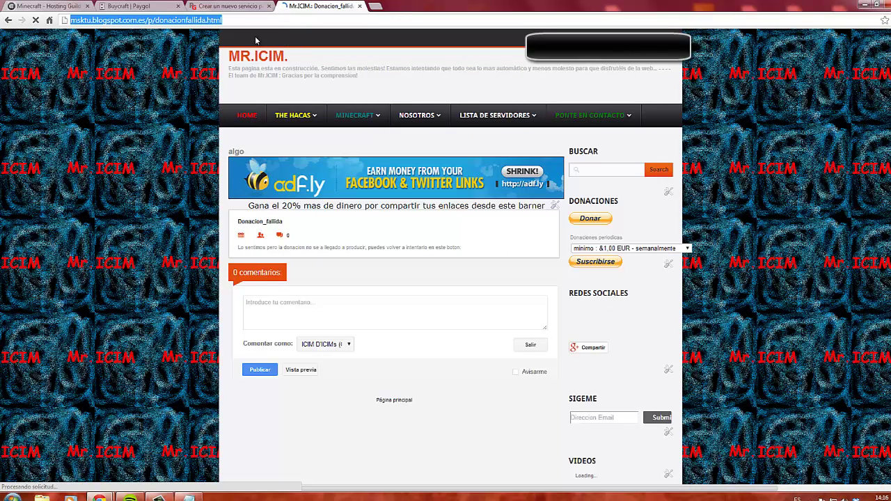
key("ctrl+shift+Tab")
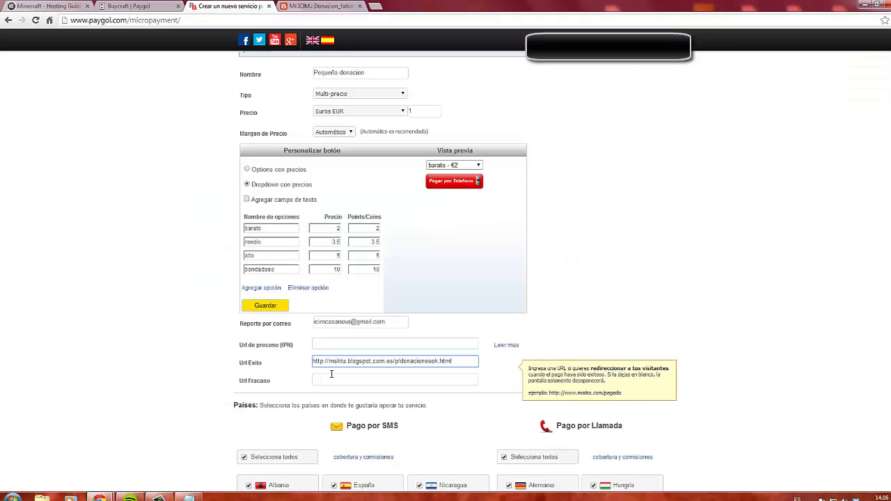
left_click(325, 379)
key("ctrl+v")
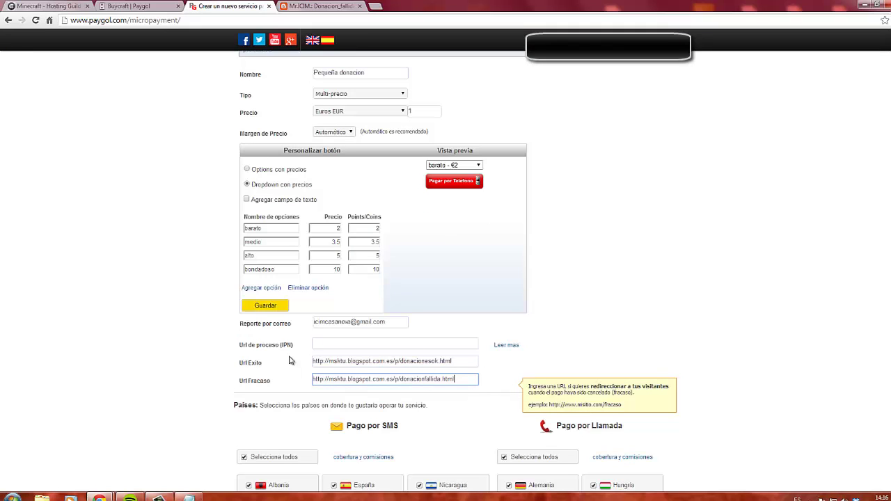
Fill Url de proceso (IPN) with the blog's home page address
left_click(310, 7)
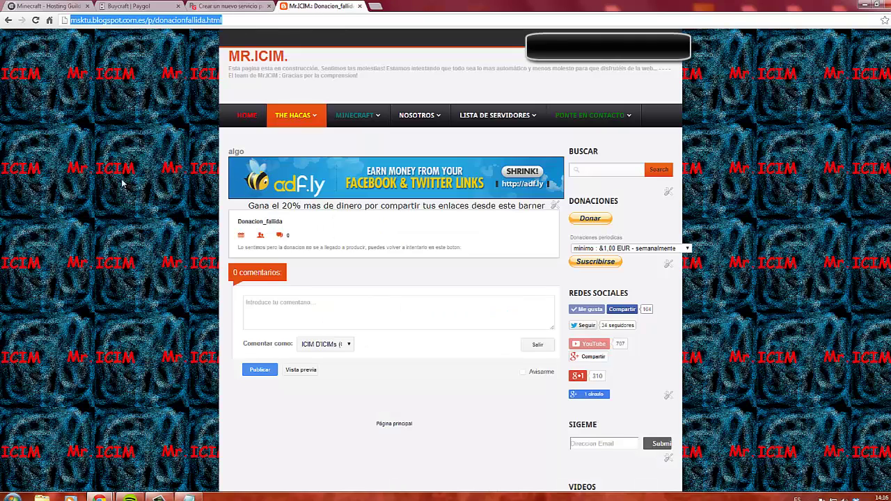
key("F5")
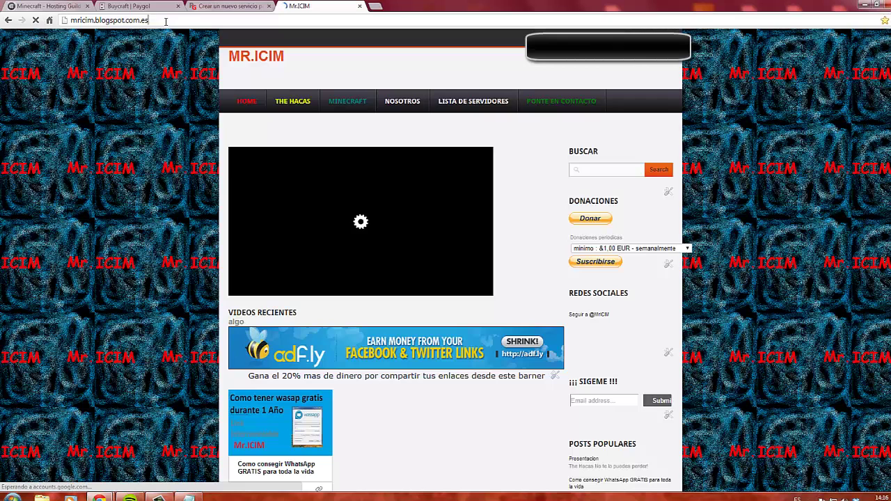
key("ctrl+shift+Tab")
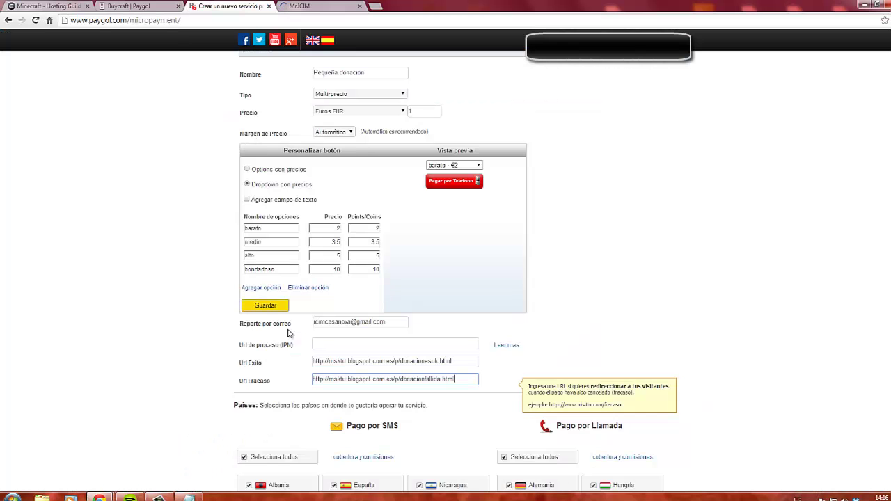
left_click(342, 344)
type("http://mricim.blogspot.com.es/")
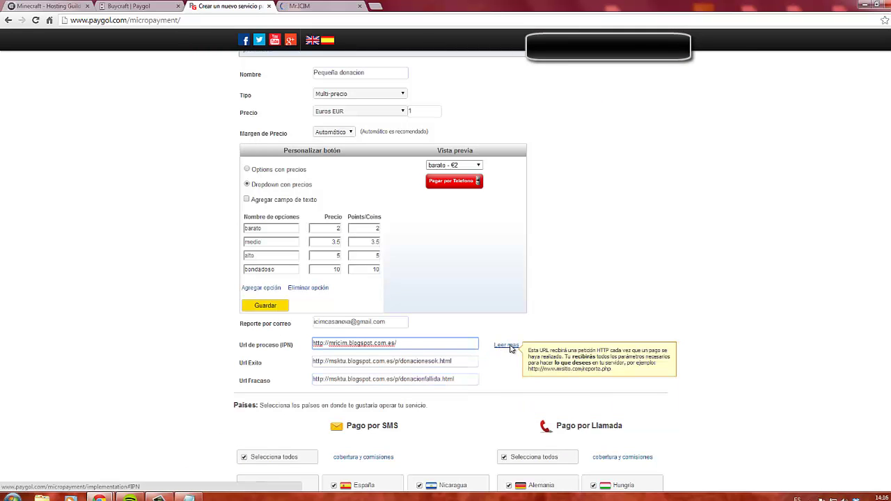
left_click(509, 346)
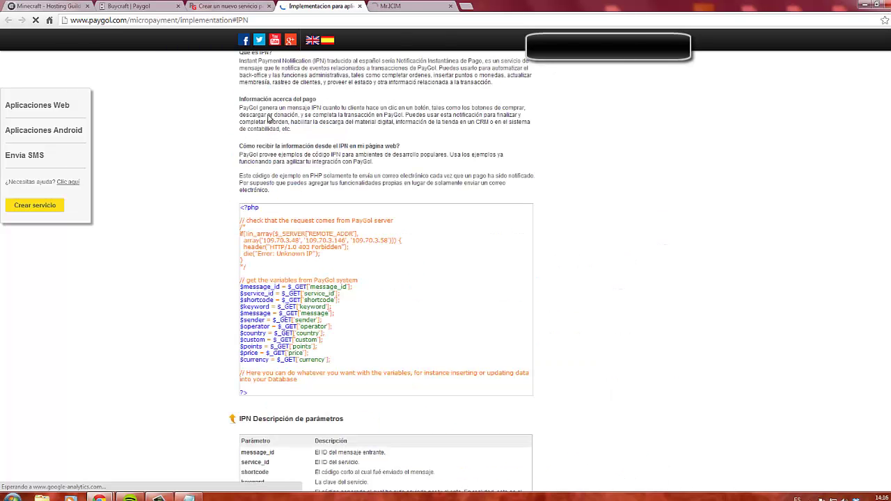
scroll(537, 254, "down", 3)
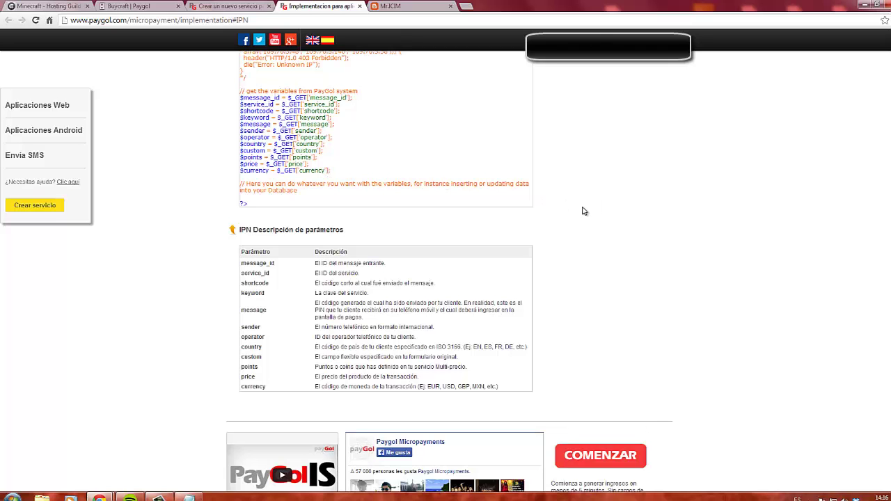
scroll(556, 191, "up", 2)
scroll(555, 190, "up", 1)
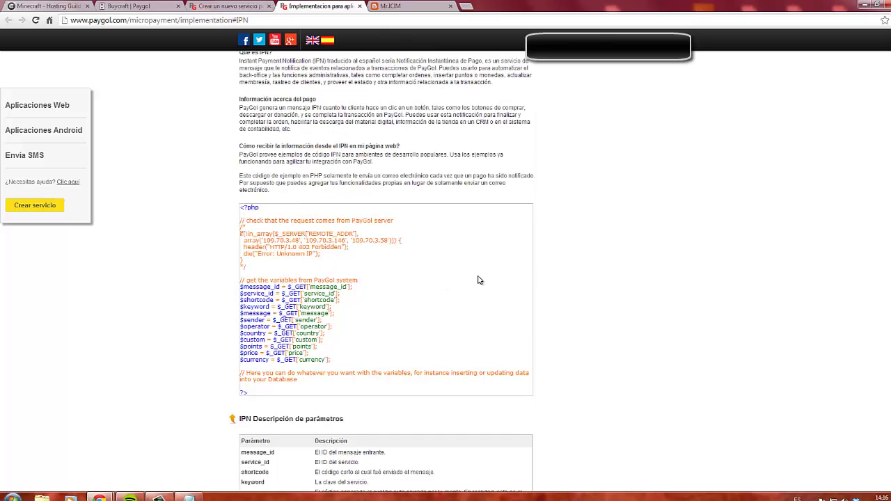
scroll(557, 206, "up", 4)
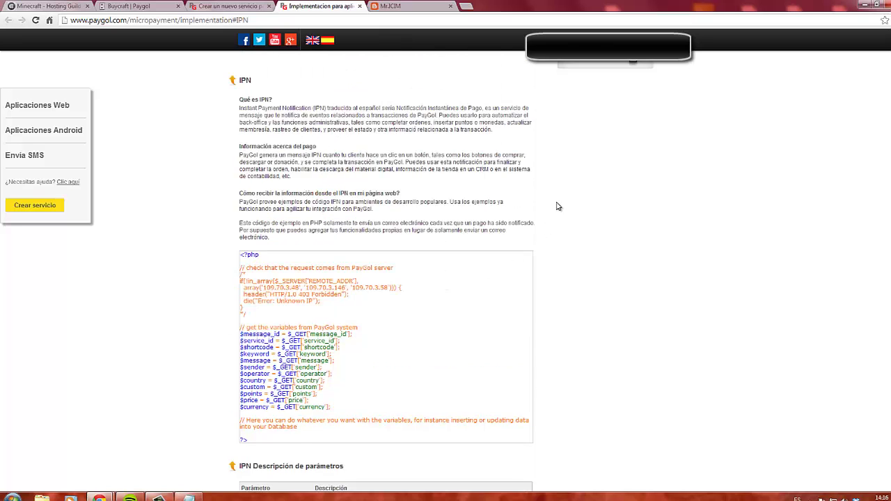
scroll(563, 300, "down", 2)
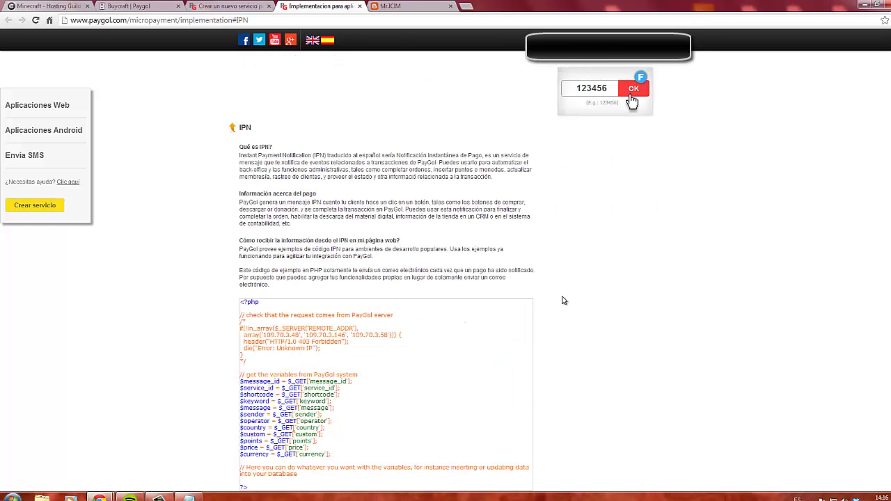
scroll(565, 300, "down", 2)
scroll(564, 300, "down", 7)
scroll(564, 300, "up", 6)
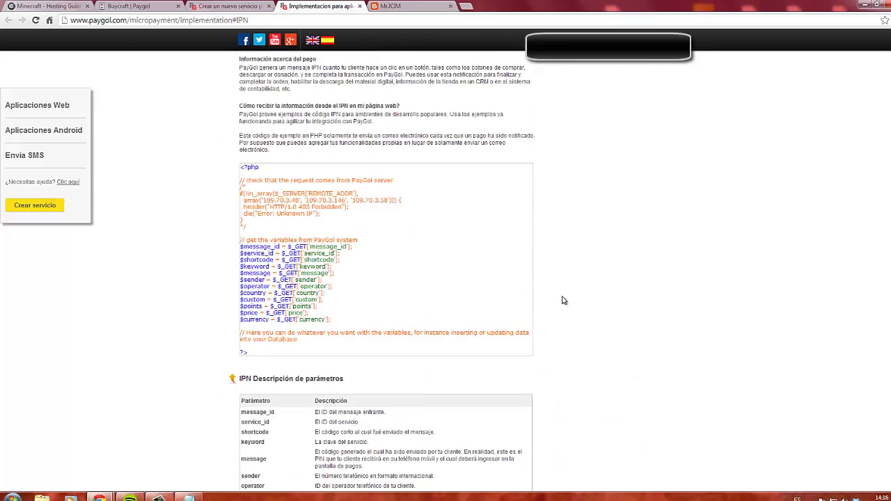
scroll(474, 314, "up", 2)
scroll(346, 324, "down", 2)
left_click_drag(314, 314, 239, 311)
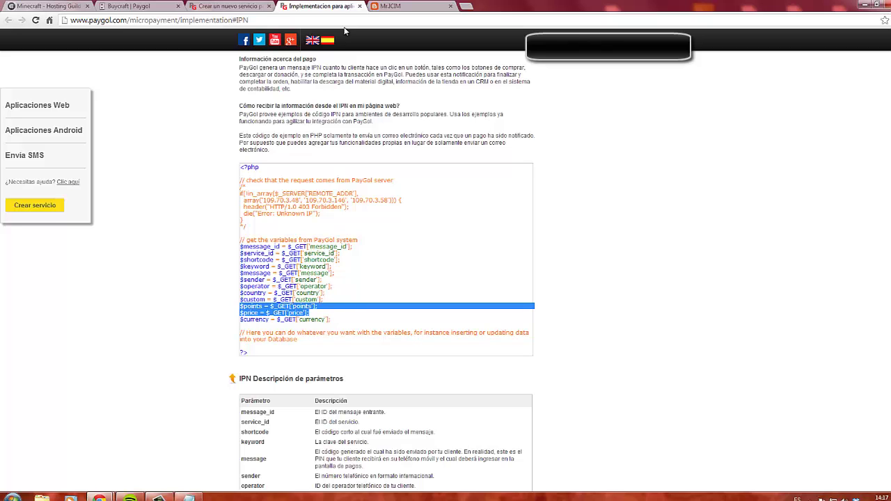
left_click(359, 6)
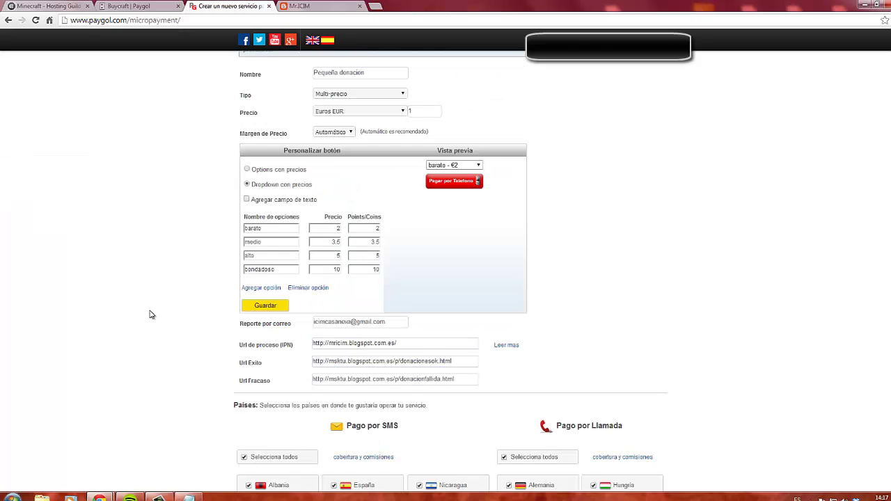
Choose the red 175 x 46 'Pagar por Telefono' button under Elige un botón
scroll(171, 319, "down", 2)
scroll(171, 320, "down", 10)
scroll(171, 319, "up", 9)
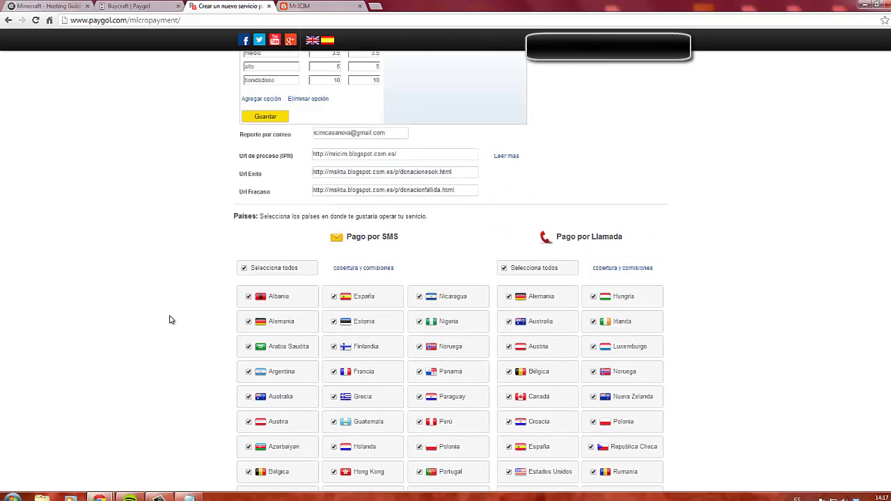
scroll(171, 320, "up", 1)
scroll(583, 241, "up", 1)
scroll(583, 241, "down", 8)
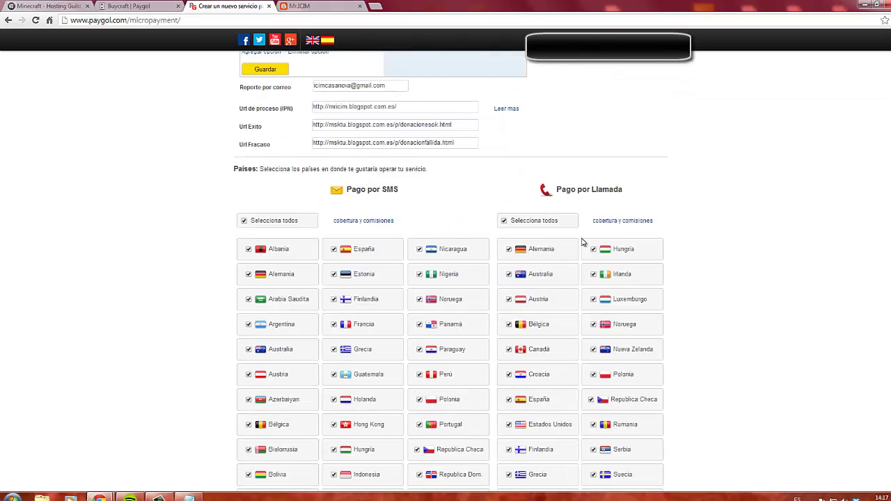
scroll(584, 243, "down", 3)
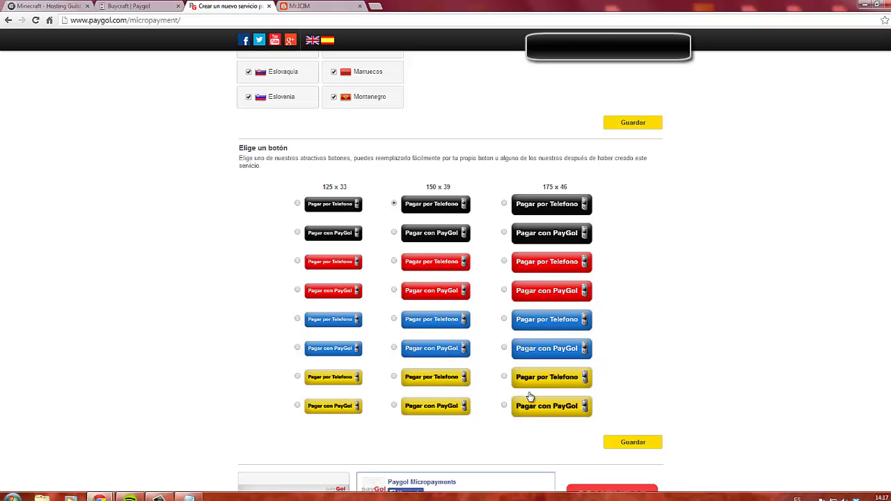
left_click(505, 262)
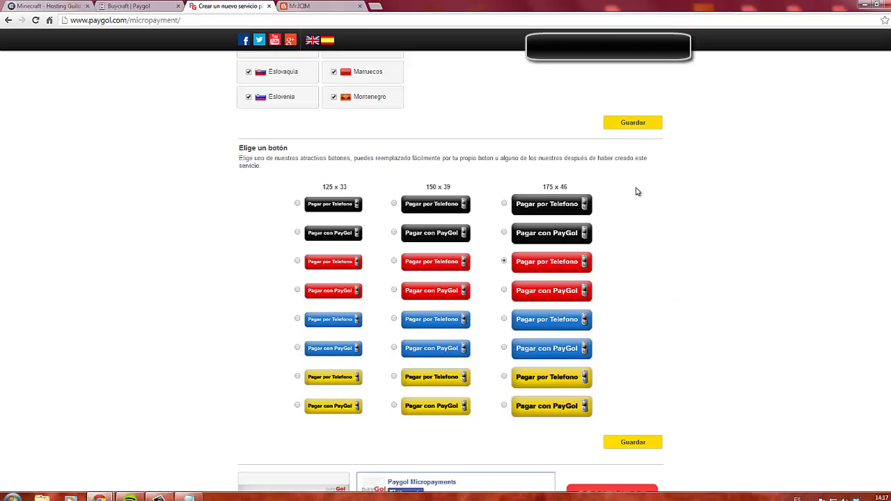